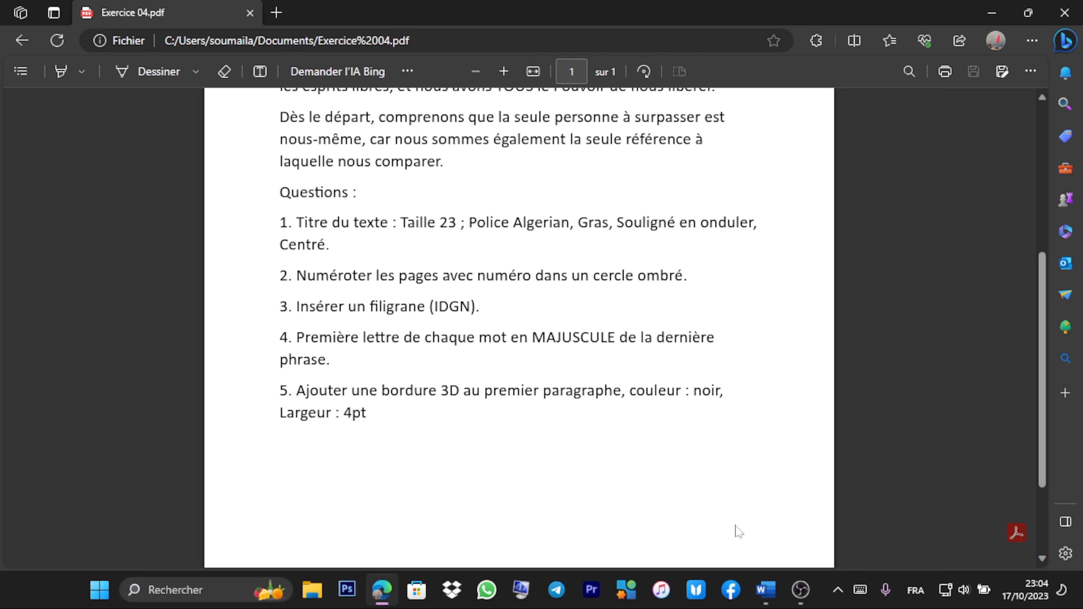
Switch to the Word document and set the title line "Débloquez Votre Plein Potentiel avec IDGN." to font size 23.
{"action": "mouse_move", "coordinate": [770, 592]}
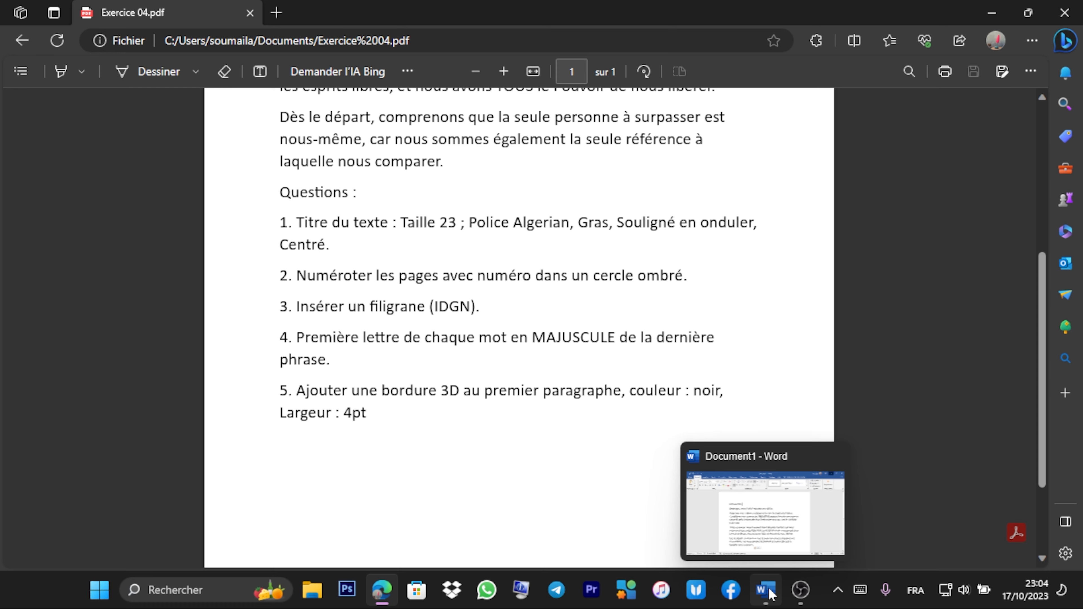
{"action": "left_click", "coordinate": [770, 592]}
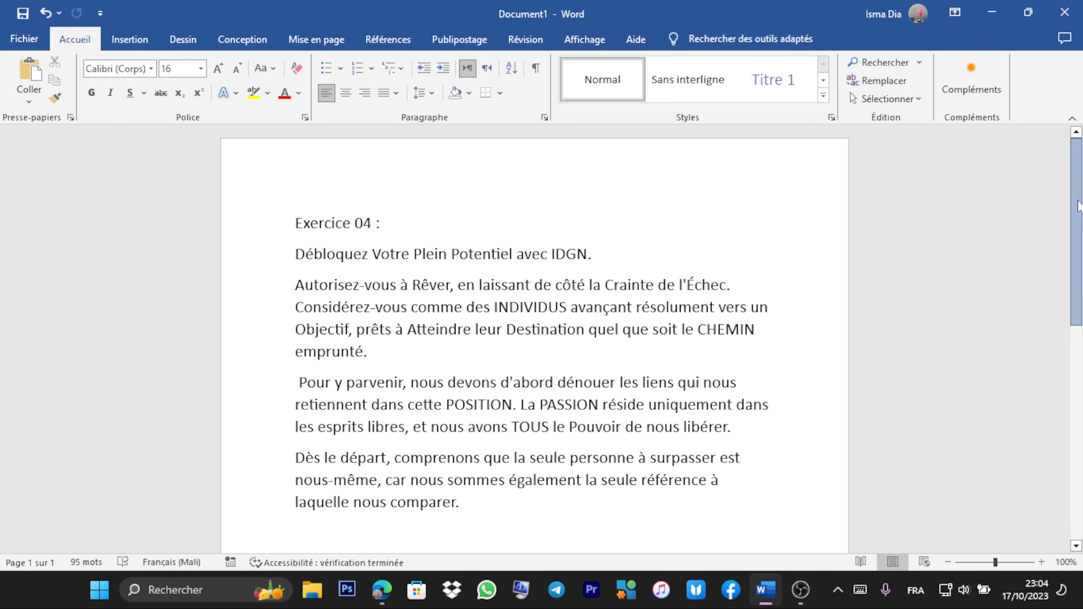
{"action": "scroll", "coordinate": [1072, 220], "scroll_direction": "down", "scroll_amount": 1}
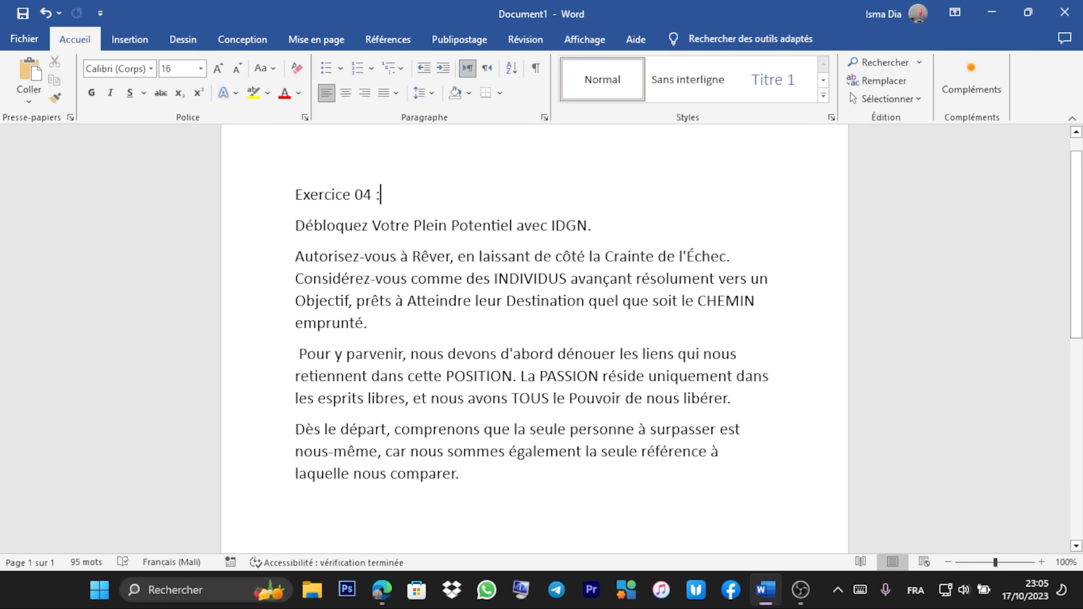
{"action": "left_click_drag", "start_coordinate": [295, 227], "coordinate": [602, 232]}
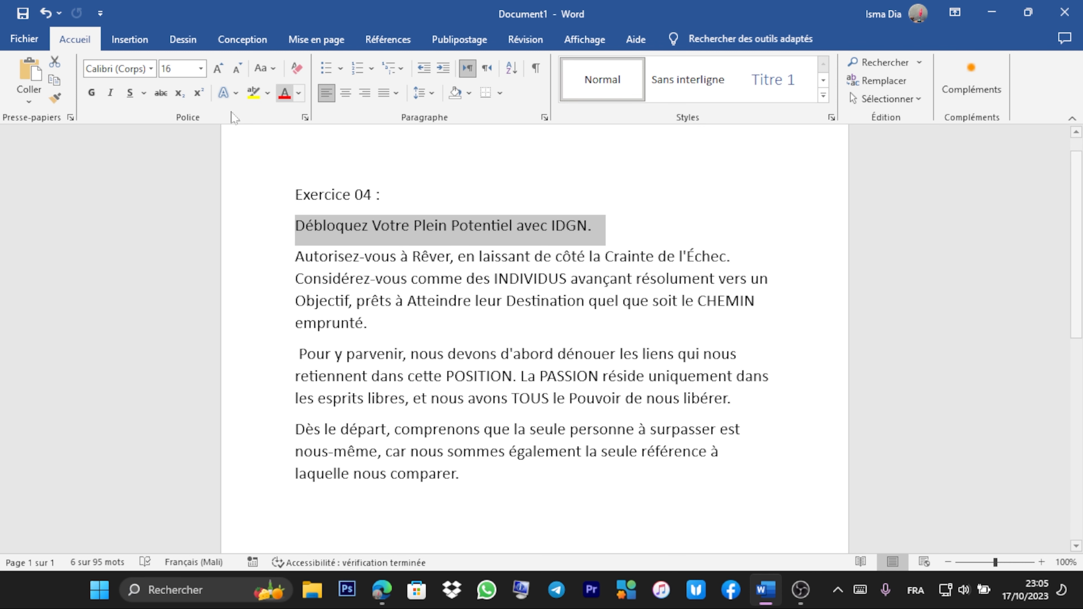
{"action": "left_click", "coordinate": [201, 69]}
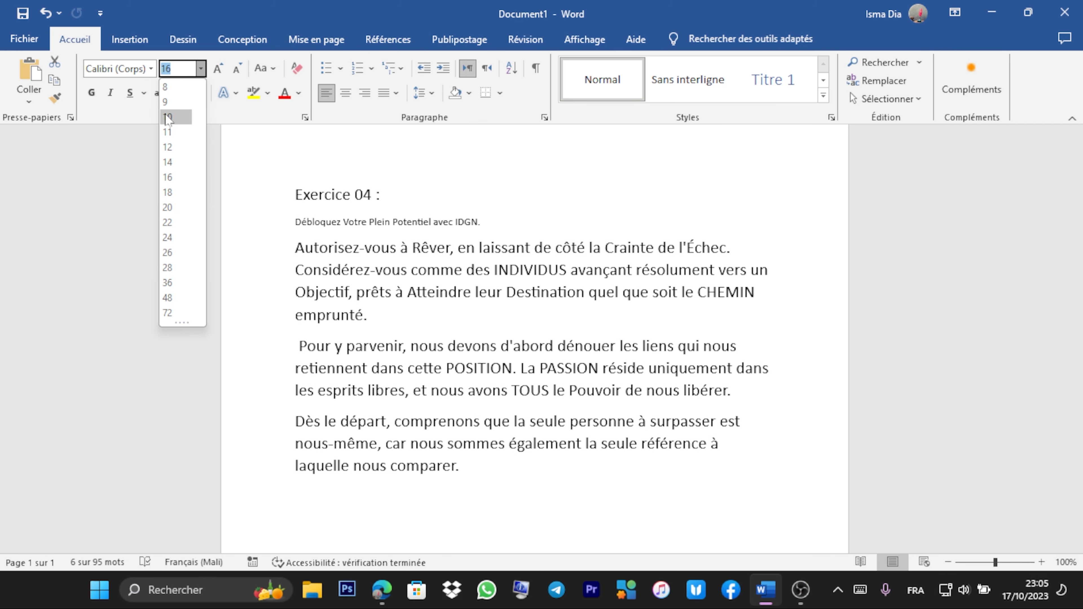
{"action": "type", "text": "23"}
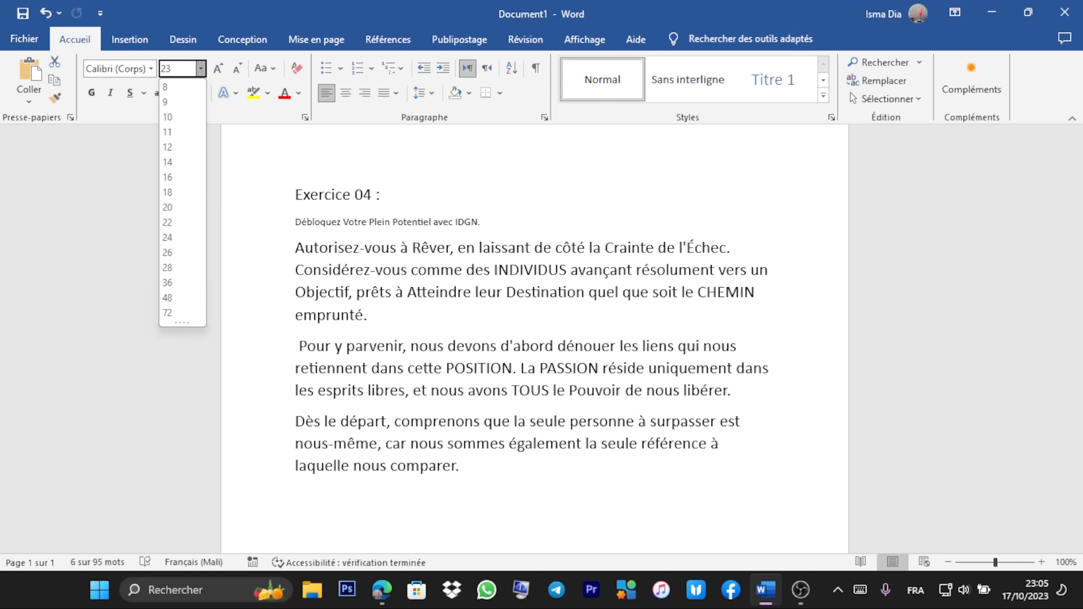
{"action": "key", "text": "Return"}
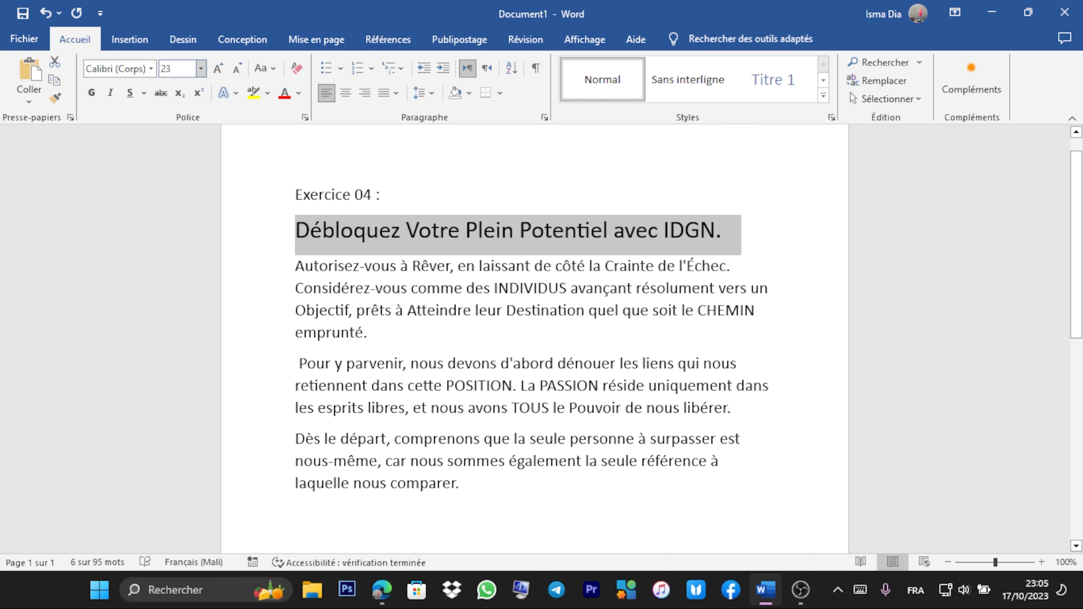
Change the title's font to Algerian.
{"action": "left_click", "coordinate": [150, 74]}
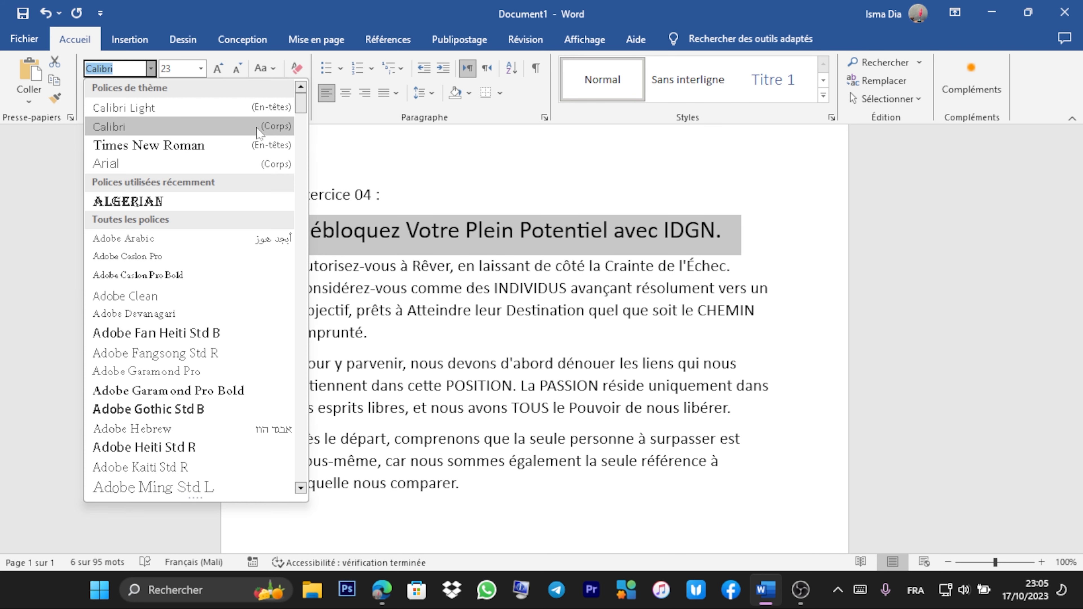
{"action": "scroll", "coordinate": [301, 141], "scroll_direction": "down", "scroll_amount": 3}
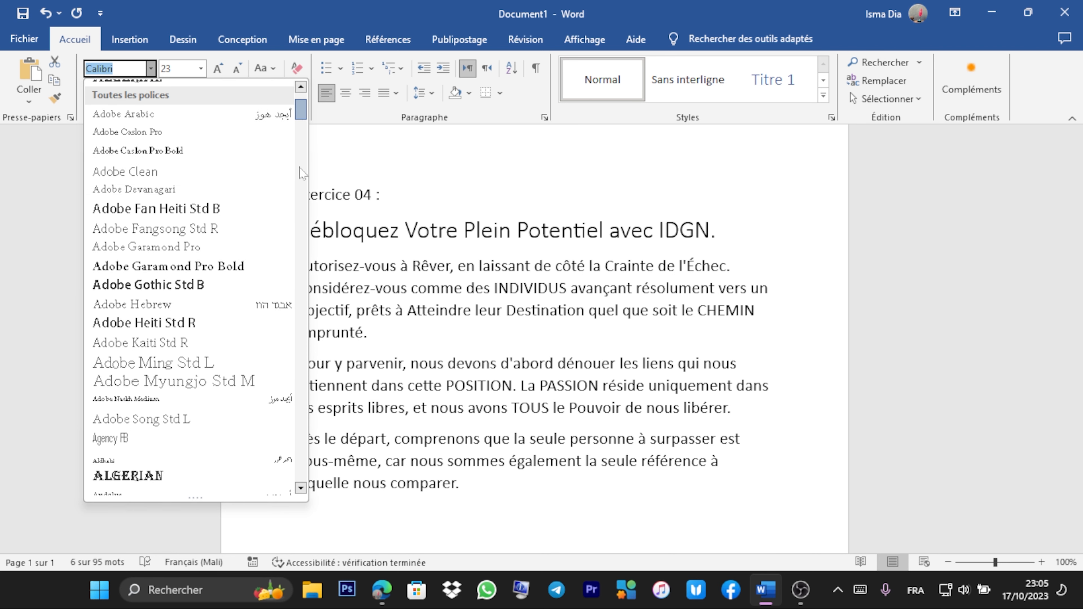
{"action": "scroll", "coordinate": [290, 180], "scroll_direction": "down", "scroll_amount": 1}
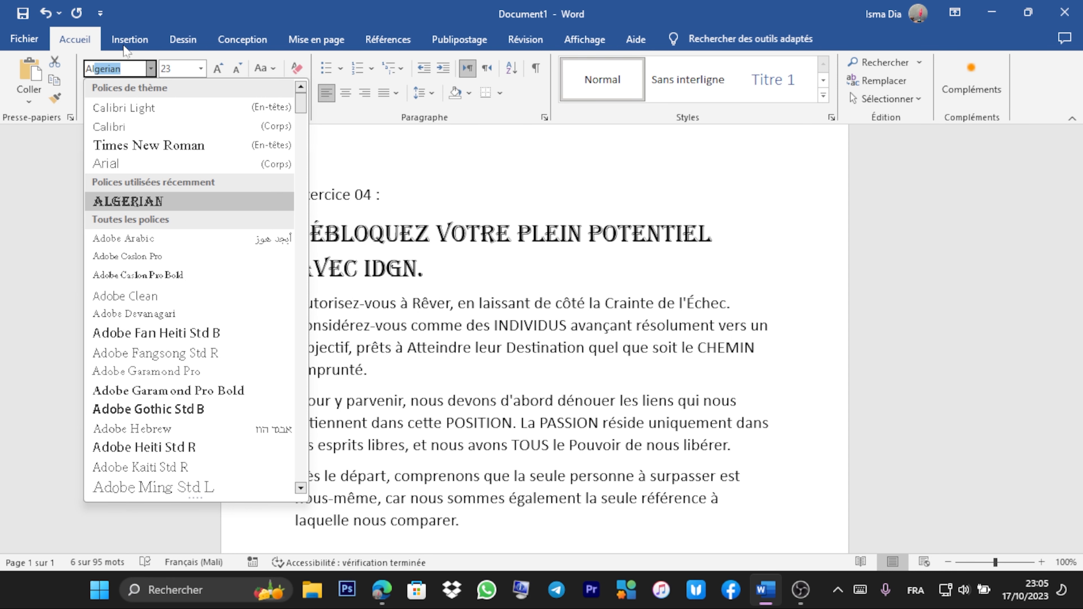
{"action": "key", "text": "Return"}
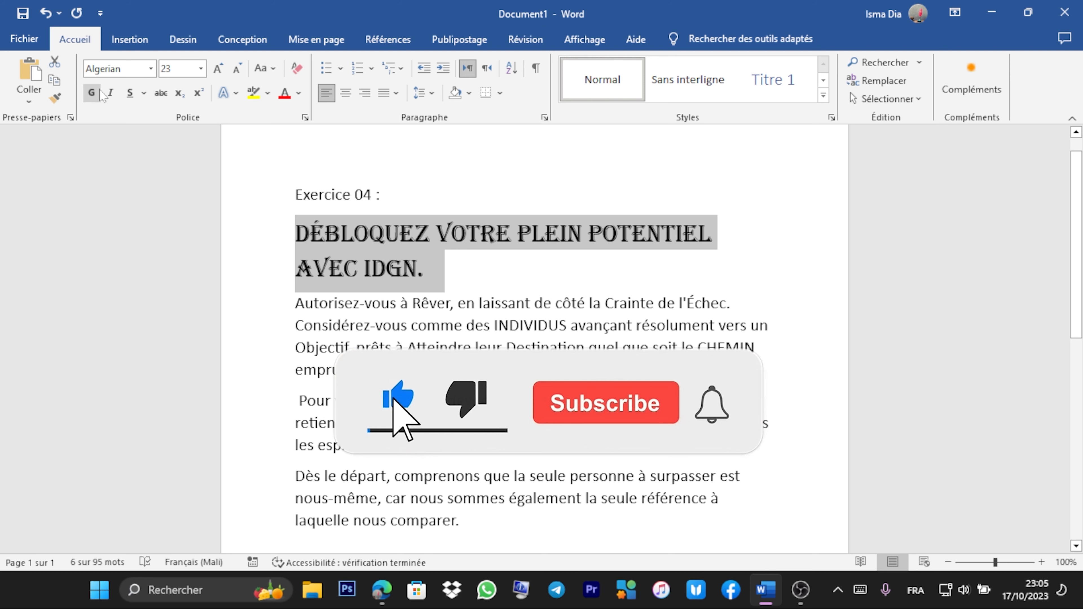
Make the title bold with a wavy underline and centre it.
{"action": "left_click", "coordinate": [91, 99]}
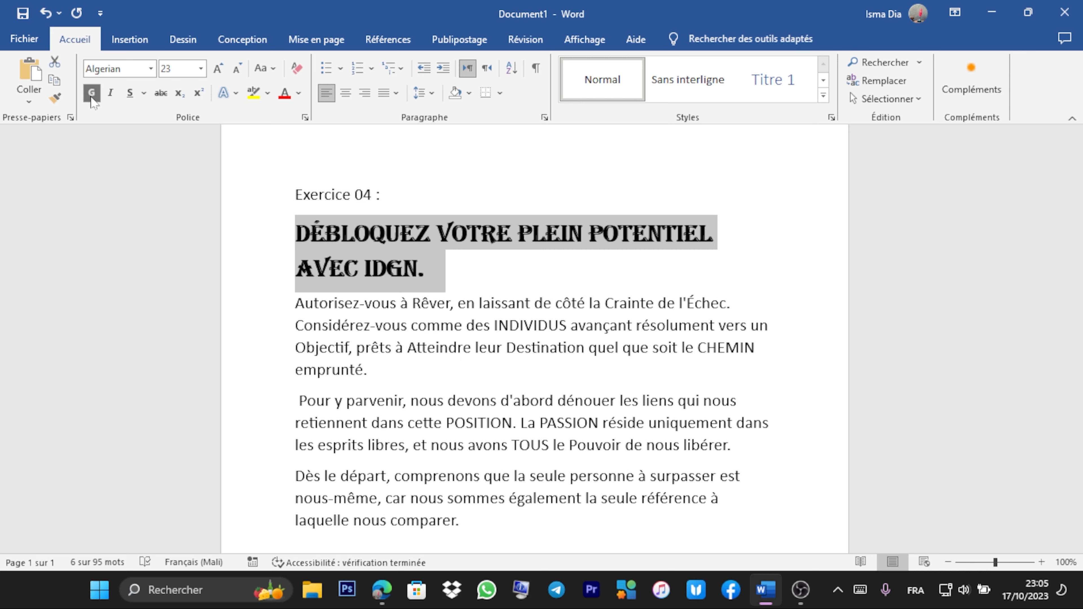
{"action": "left_click", "coordinate": [144, 94]}
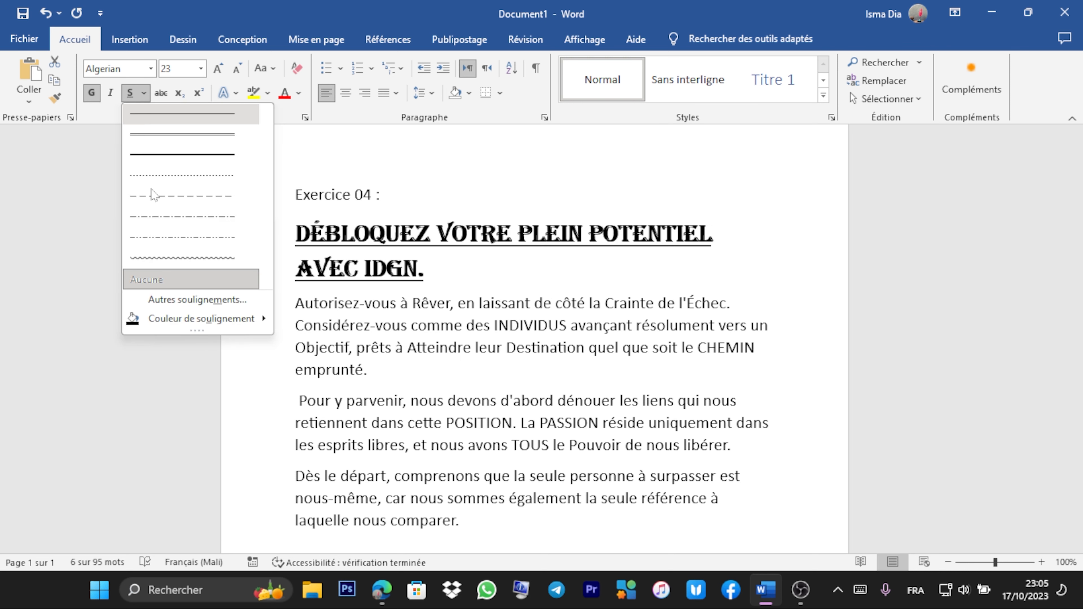
{"action": "left_click", "coordinate": [176, 258]}
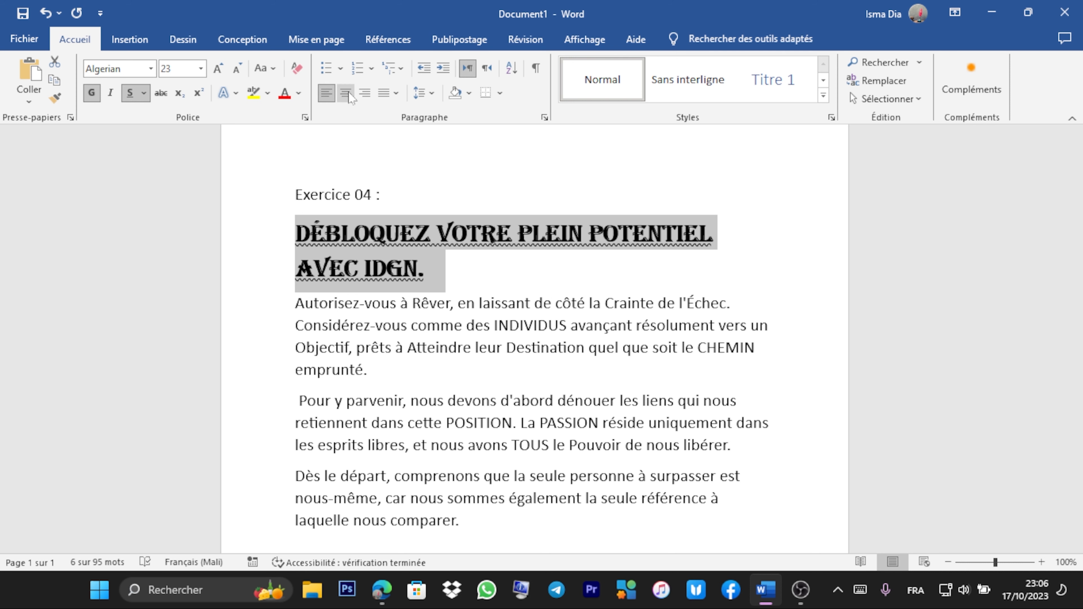
{"action": "left_click", "coordinate": [344, 99]}
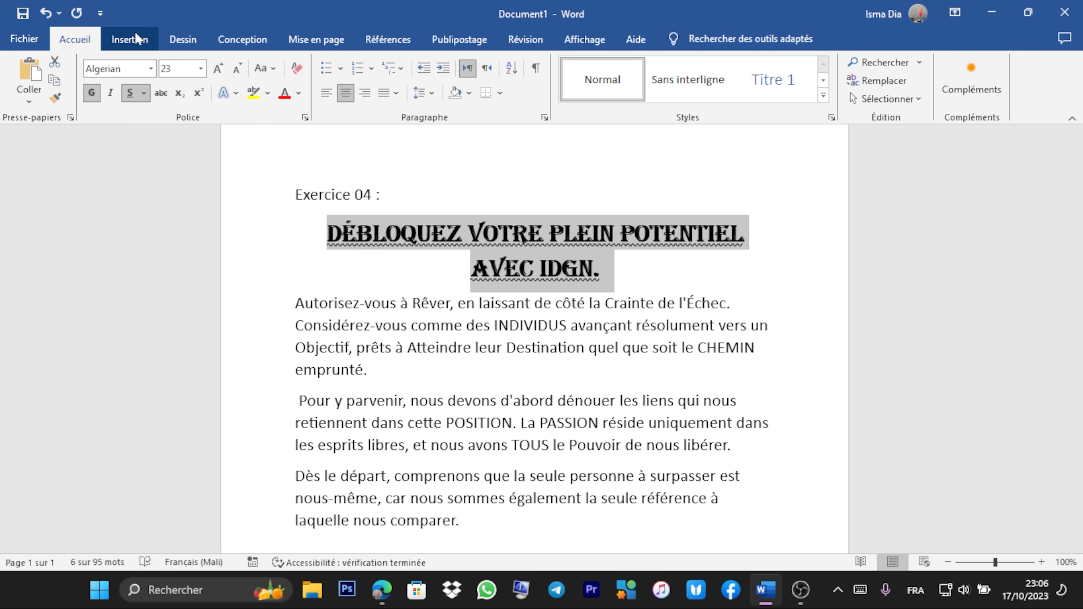
Insert page numbers at the bottom of the page using the shaded circle style "Cercle".
{"action": "left_click", "coordinate": [137, 38]}
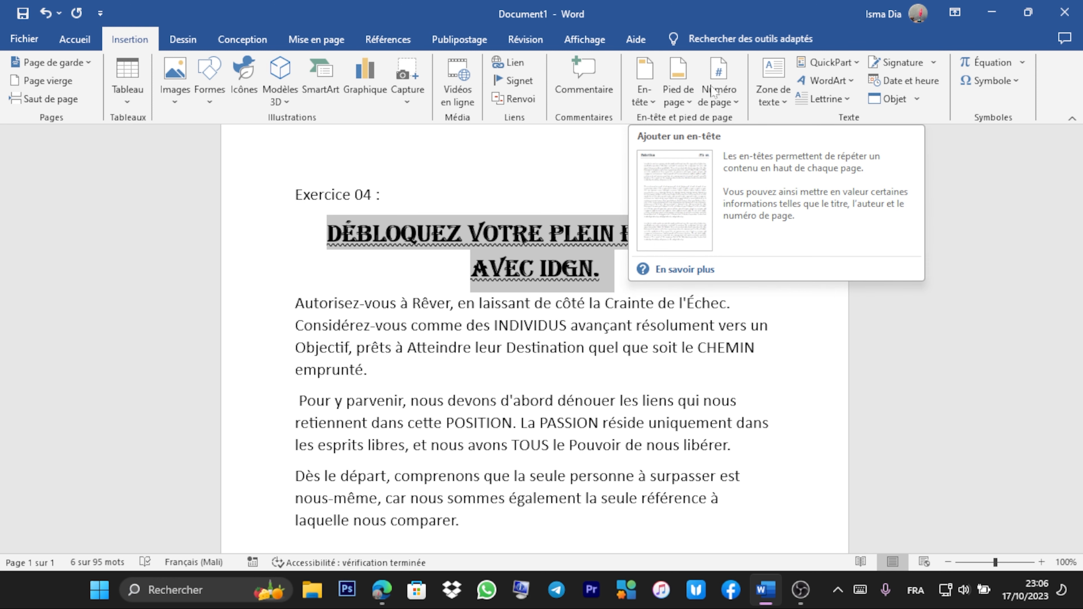
{"action": "left_click", "coordinate": [720, 85]}
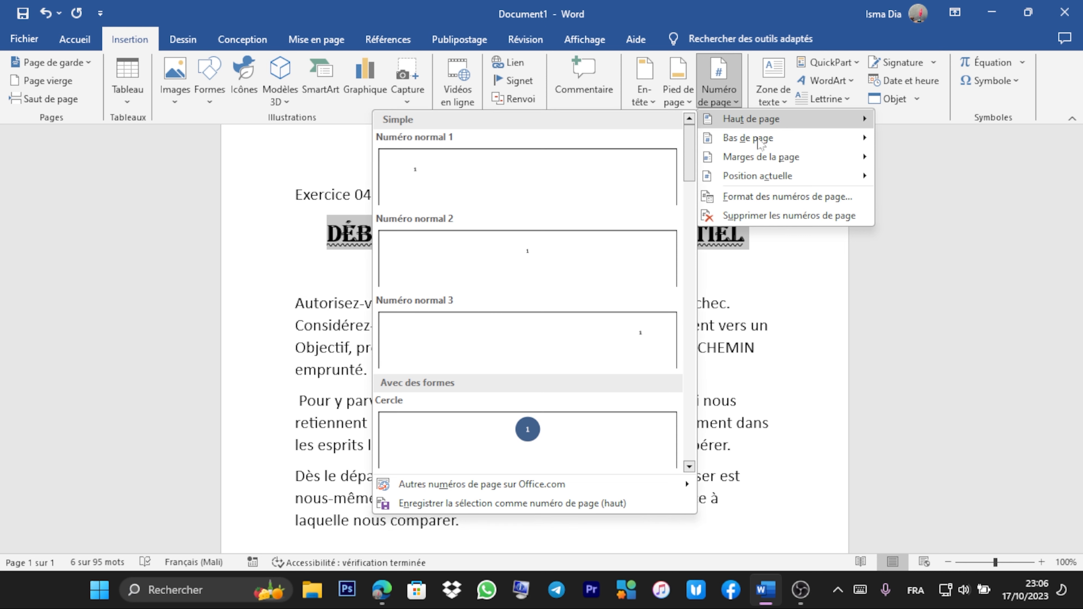
{"action": "mouse_move", "coordinate": [751, 139]}
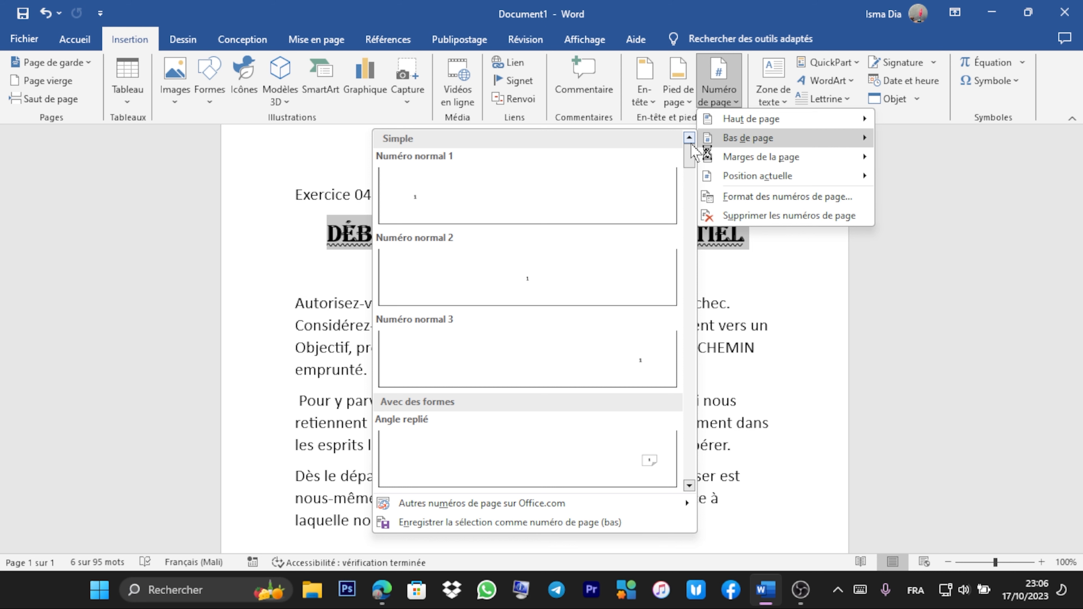
{"action": "left_click_drag", "start_coordinate": [689, 153], "coordinate": [684, 201]}
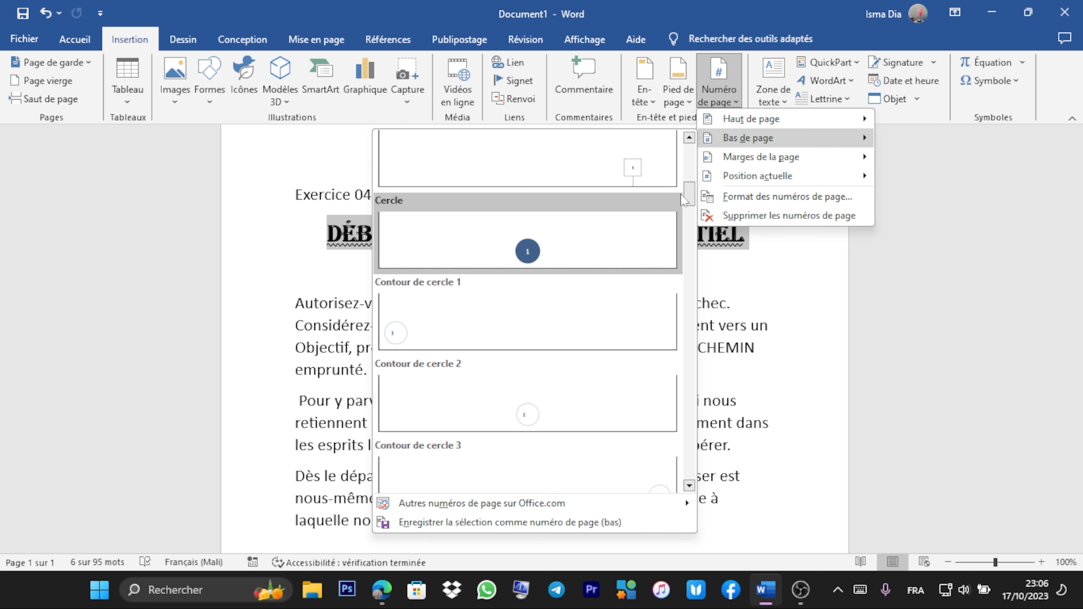
{"action": "left_click", "coordinate": [628, 241]}
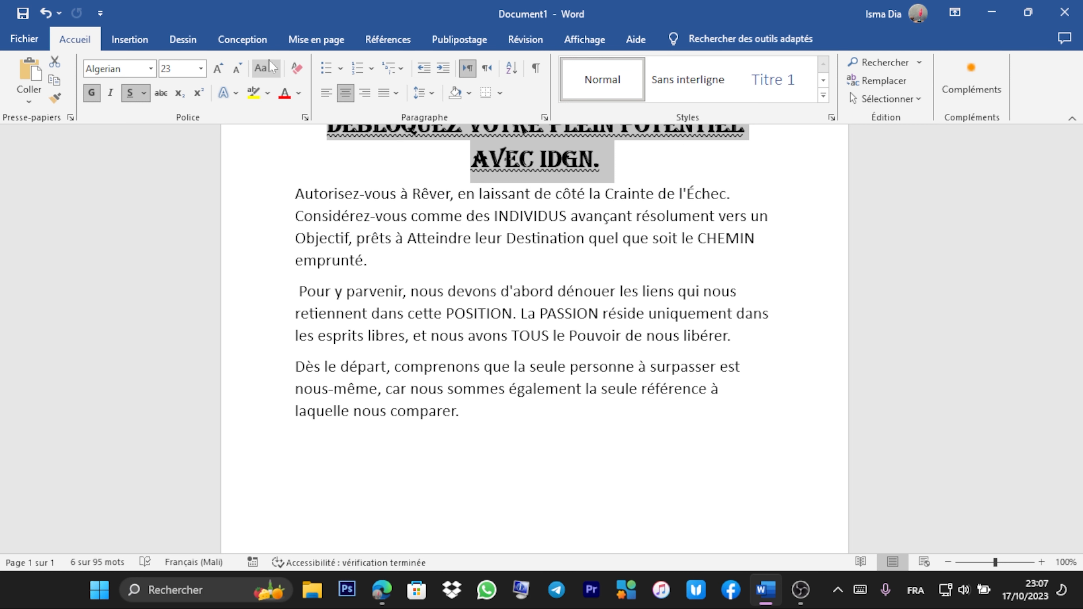
Set up a custom text watermark reading IDGN in the Bebas Neue font.
{"action": "left_click", "coordinate": [243, 39]}
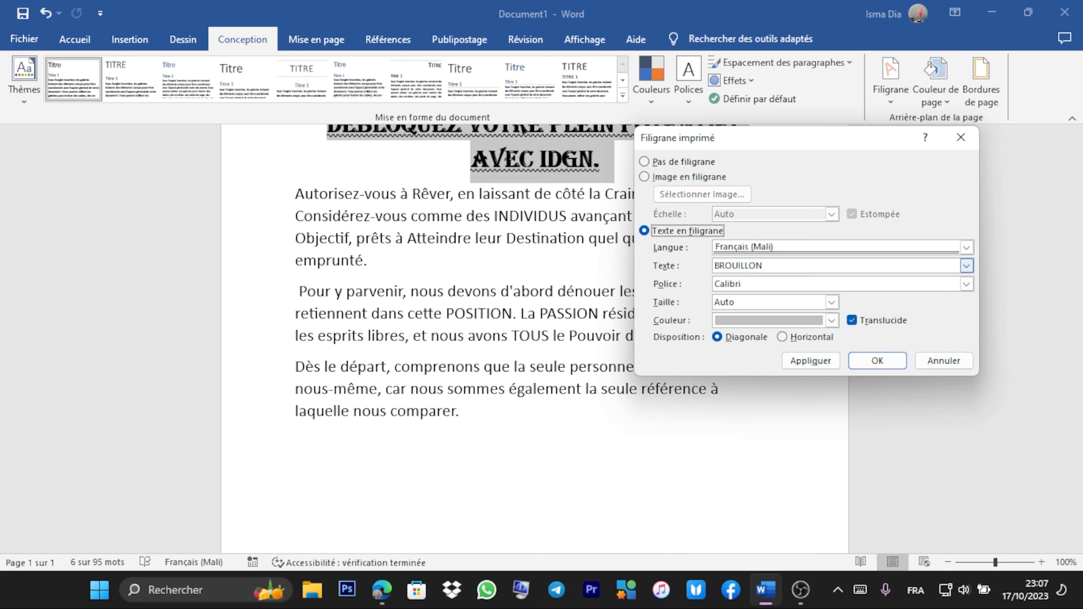
{"action": "left_click_drag", "start_coordinate": [767, 265], "coordinate": [683, 268]}
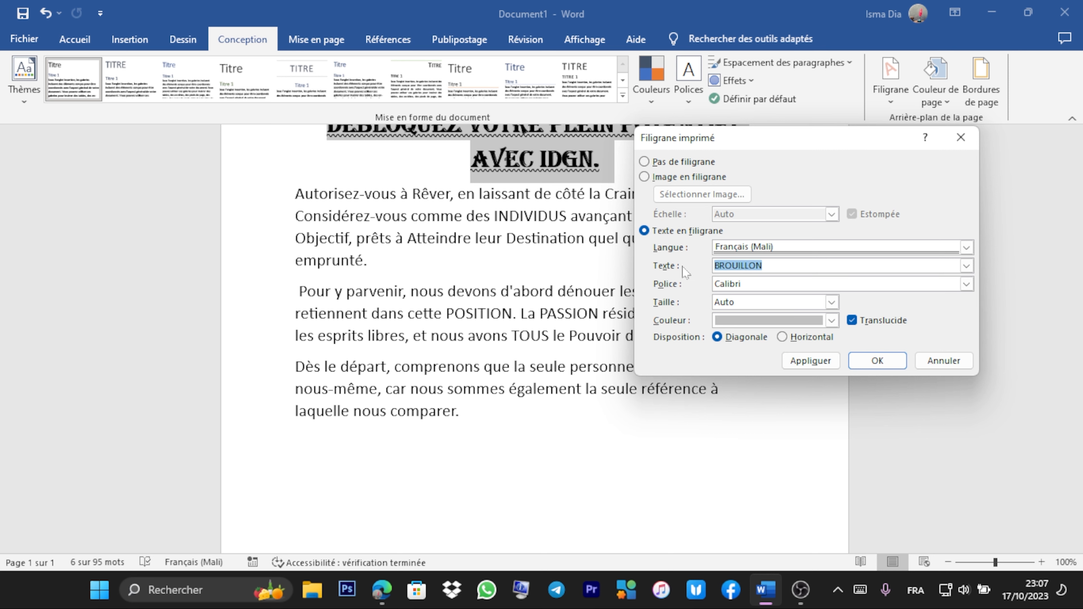
{"action": "type", "text": "IDGN"}
{"action": "key", "text": "Tab"}
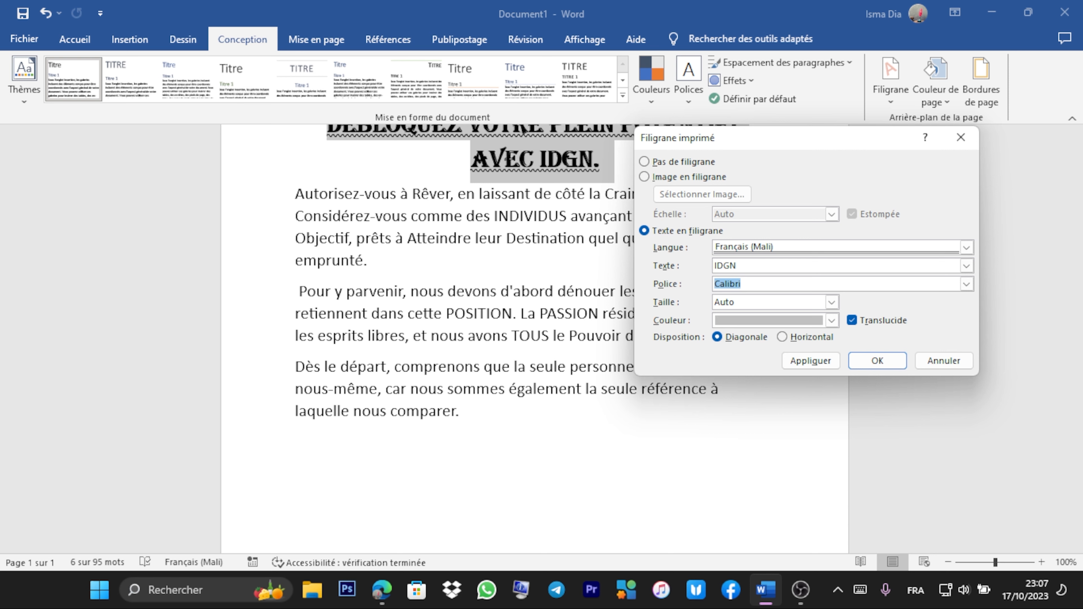
{"action": "left_click", "coordinate": [966, 284]}
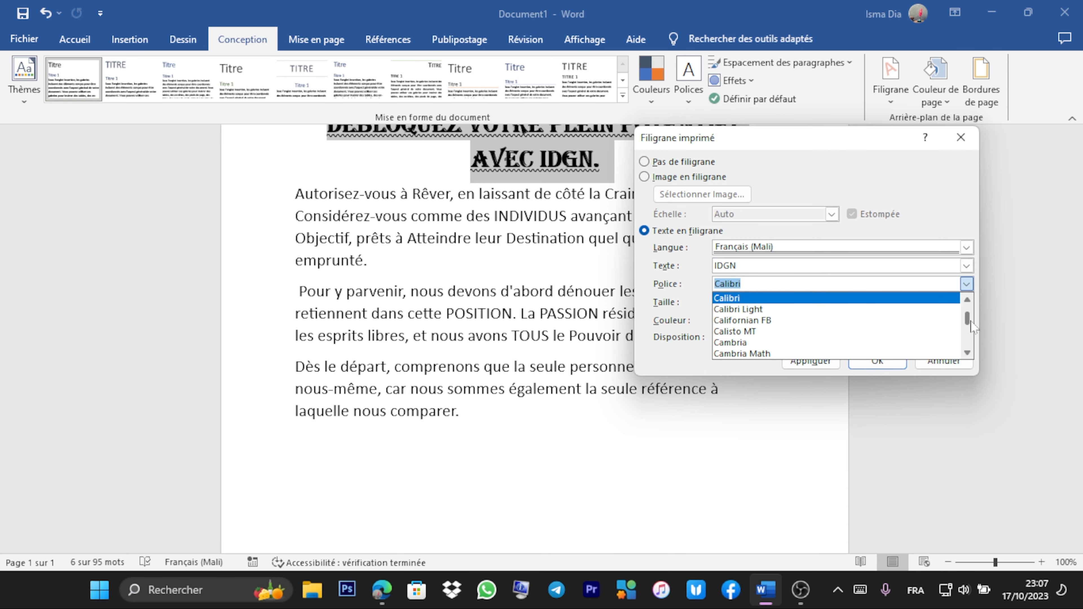
{"action": "mouse_move", "coordinate": [971, 322]}
{"action": "left_mouse_down"}
{"action": "mouse_move", "coordinate": [974, 331]}
{"action": "mouse_move", "coordinate": [966, 315]}
{"action": "left_mouse_up"}
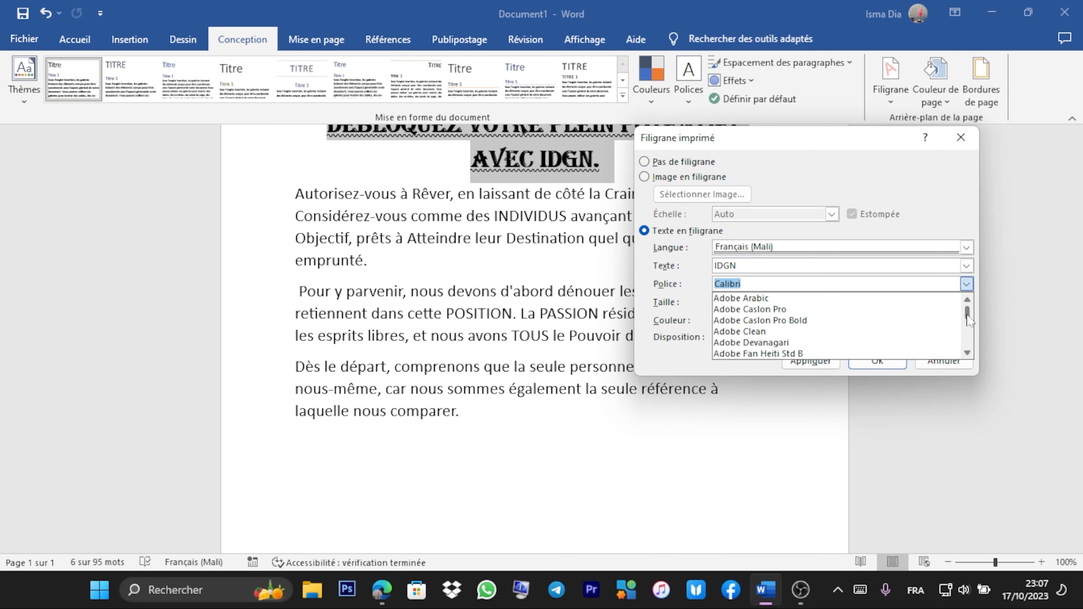
{"action": "type", "text": "beb"}
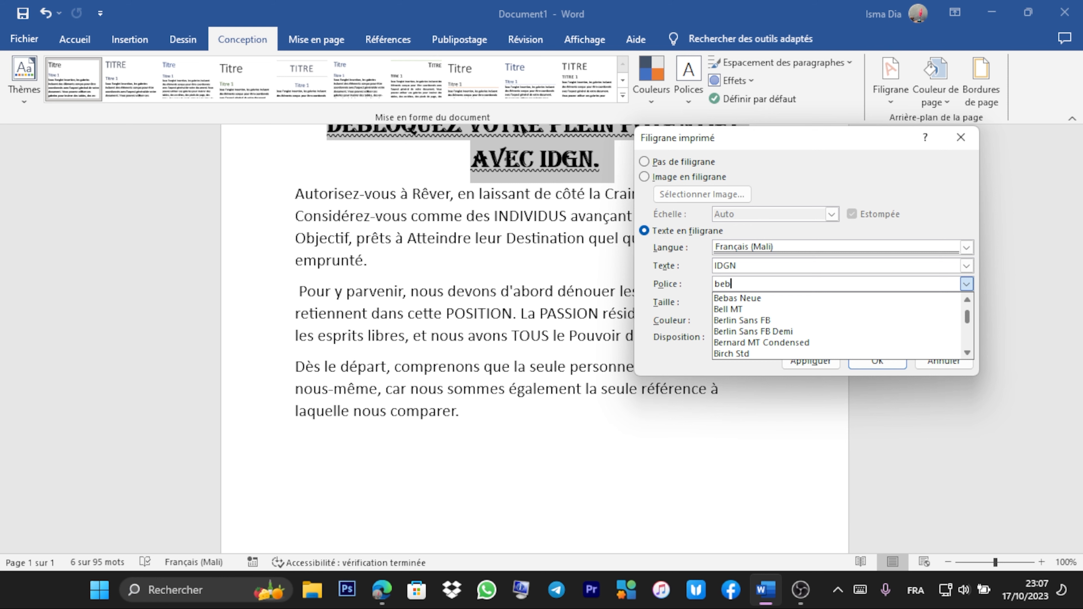
{"action": "left_click", "coordinate": [877, 297]}
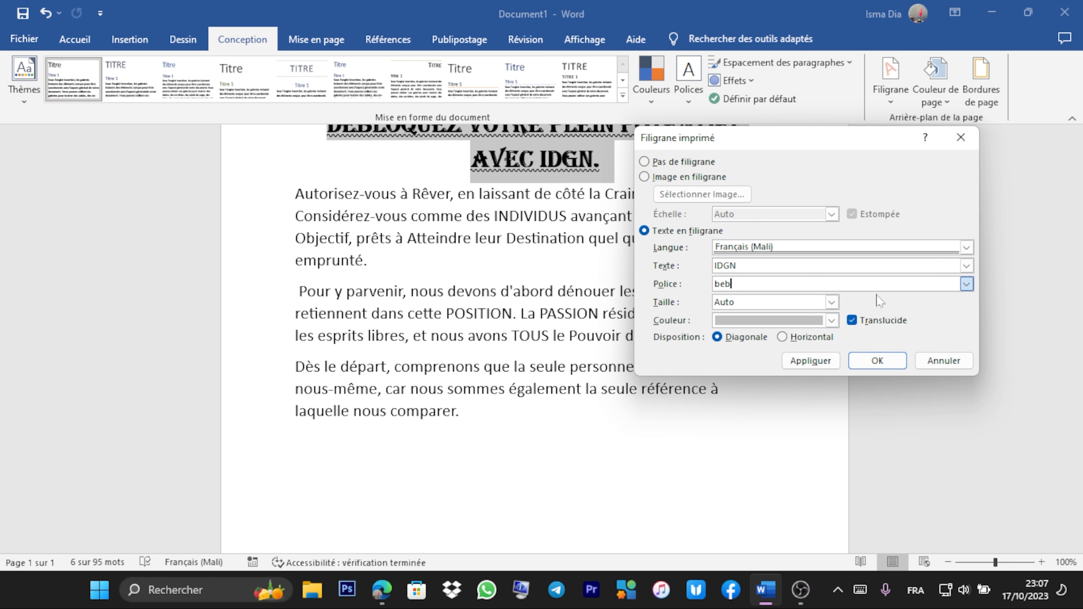
Set the watermark's size to 54 and its colour to non-translucent red, and apply it to the document.
{"action": "left_click", "coordinate": [832, 303]}
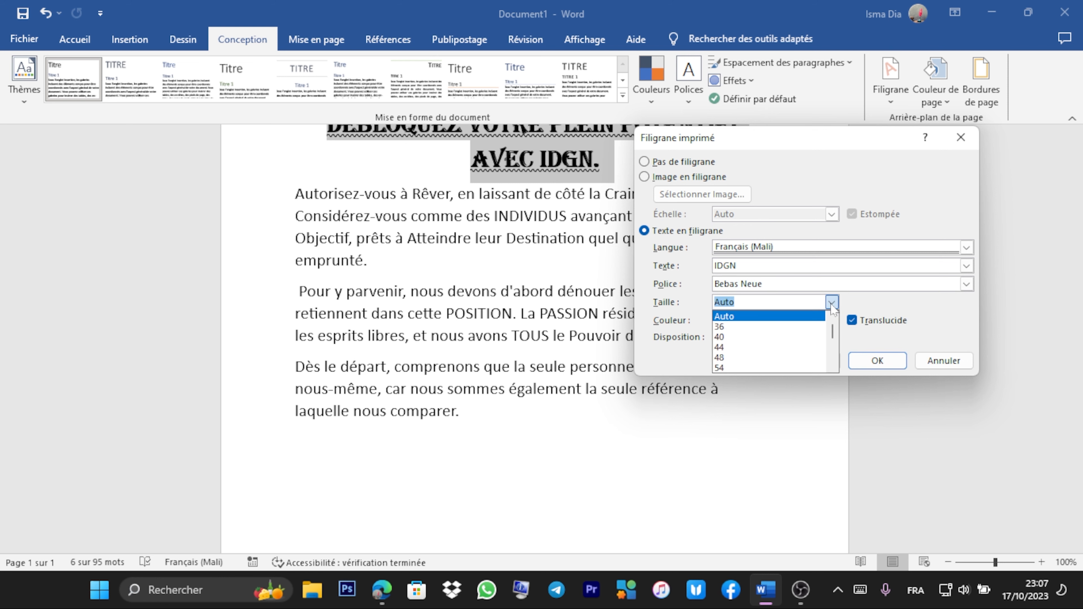
{"action": "left_click", "coordinate": [732, 368]}
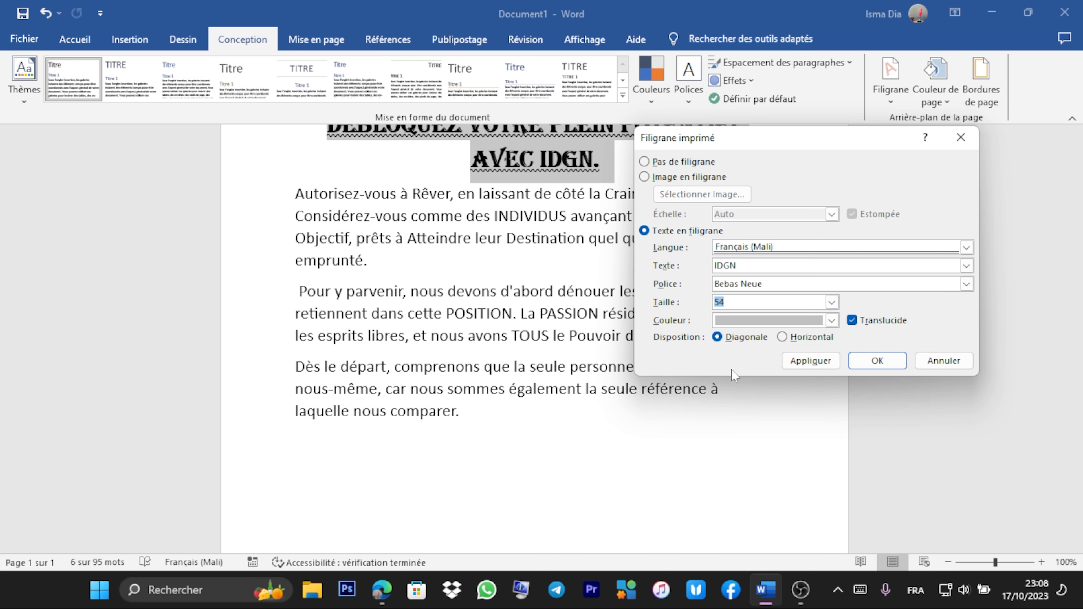
{"action": "left_click", "coordinate": [853, 321]}
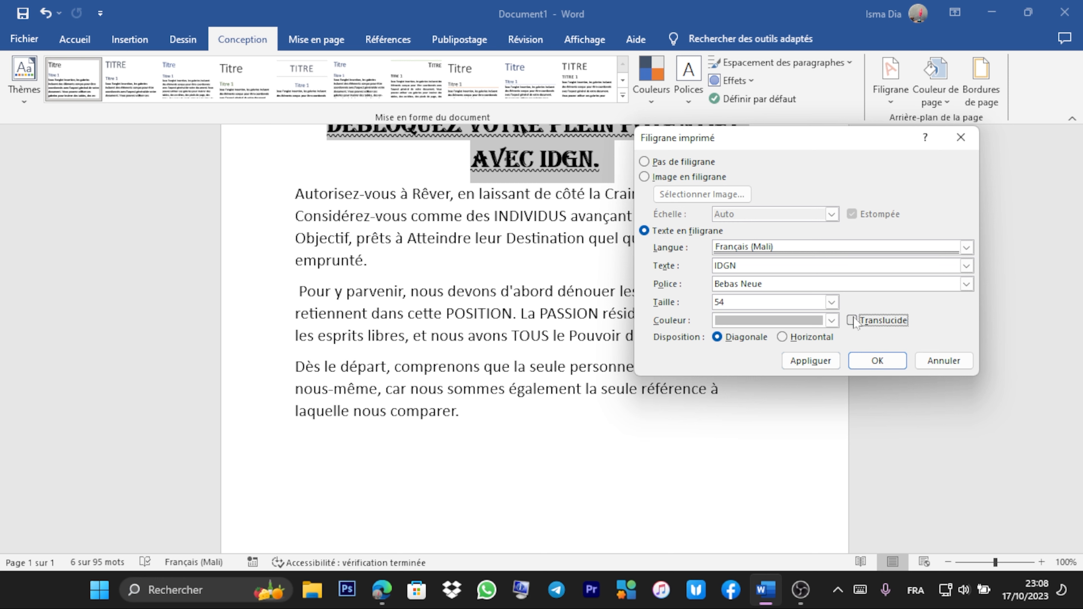
{"action": "left_click", "coordinate": [835, 323]}
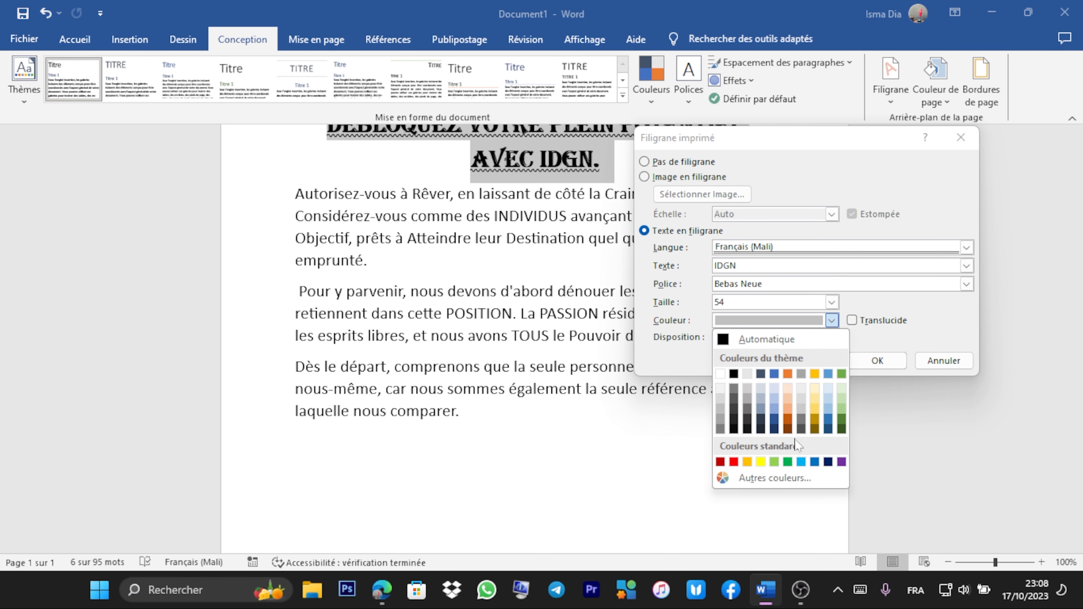
{"action": "left_click", "coordinate": [734, 462]}
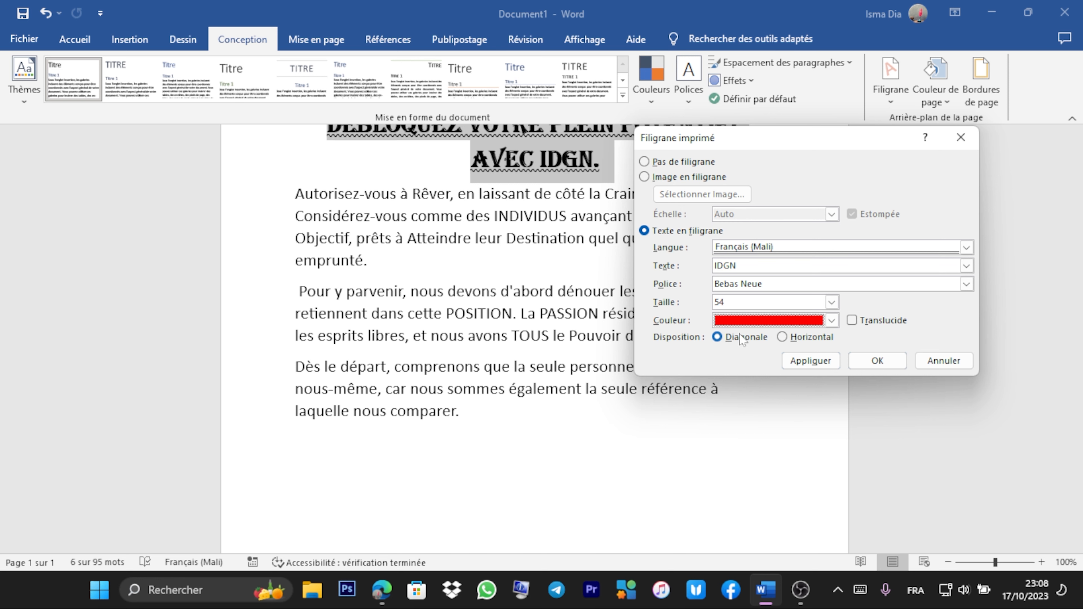
{"action": "left_click", "coordinate": [875, 360]}
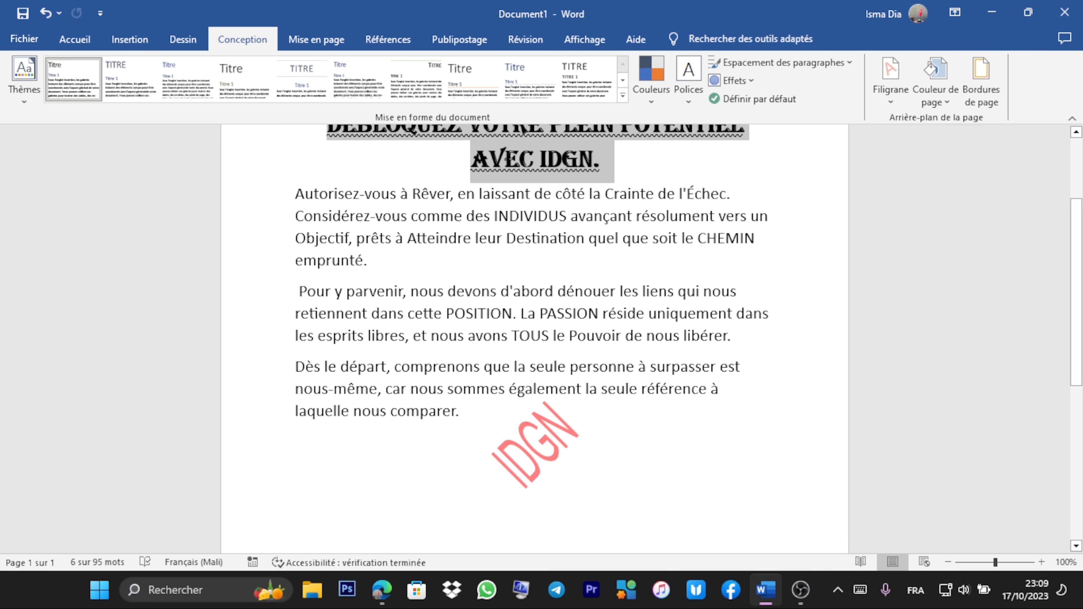
Capitalize the first letter of every word in the last paragraph, beginning "Dès le départ".
{"action": "left_click_drag", "start_coordinate": [299, 445], "coordinate": [296, 368]}
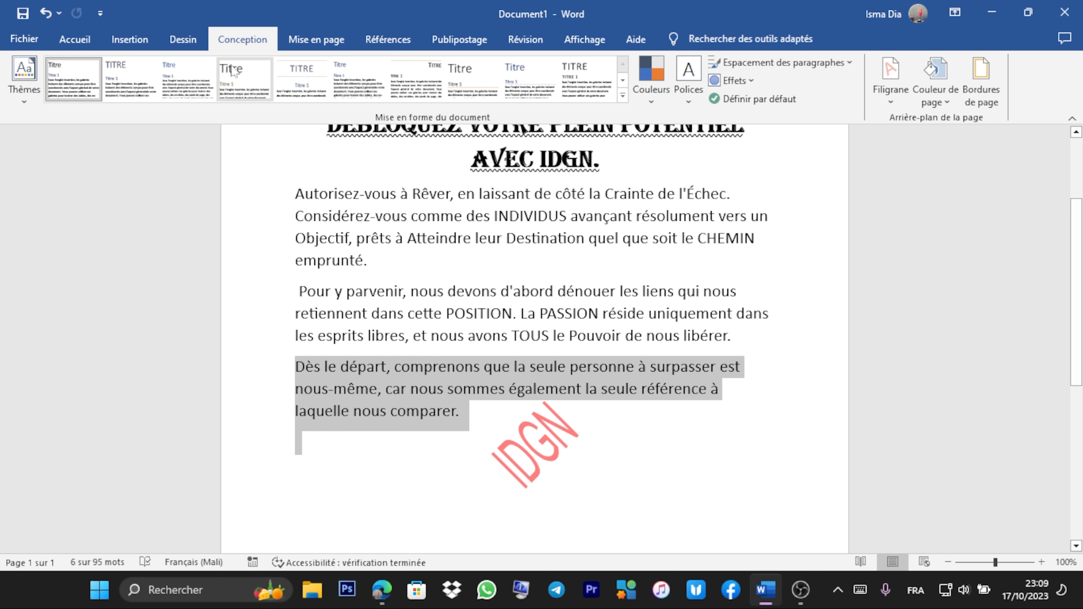
{"action": "left_click", "coordinate": [75, 39]}
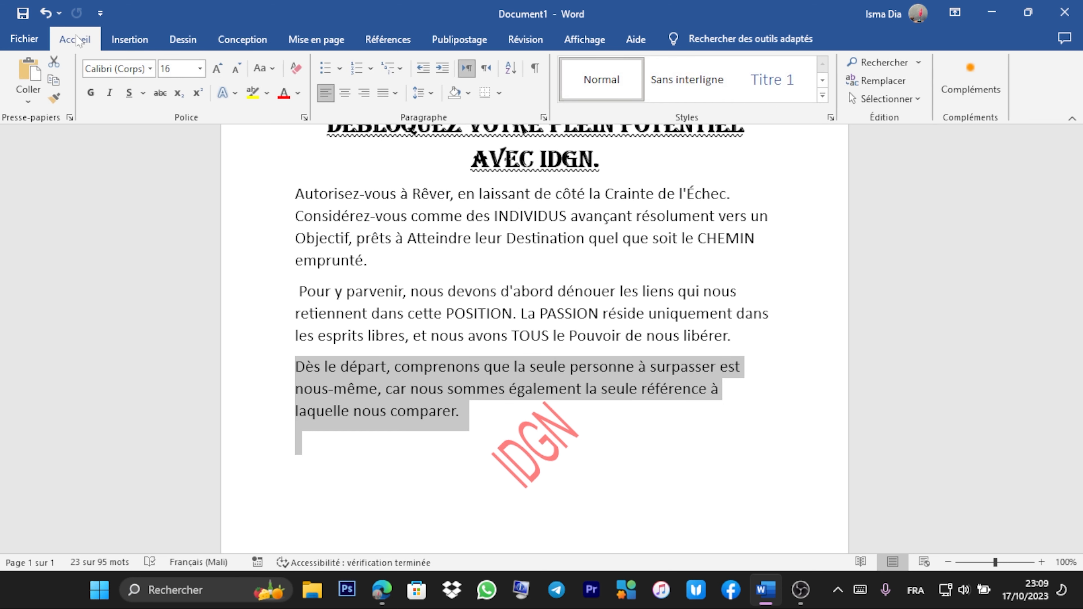
{"action": "left_click", "coordinate": [273, 70]}
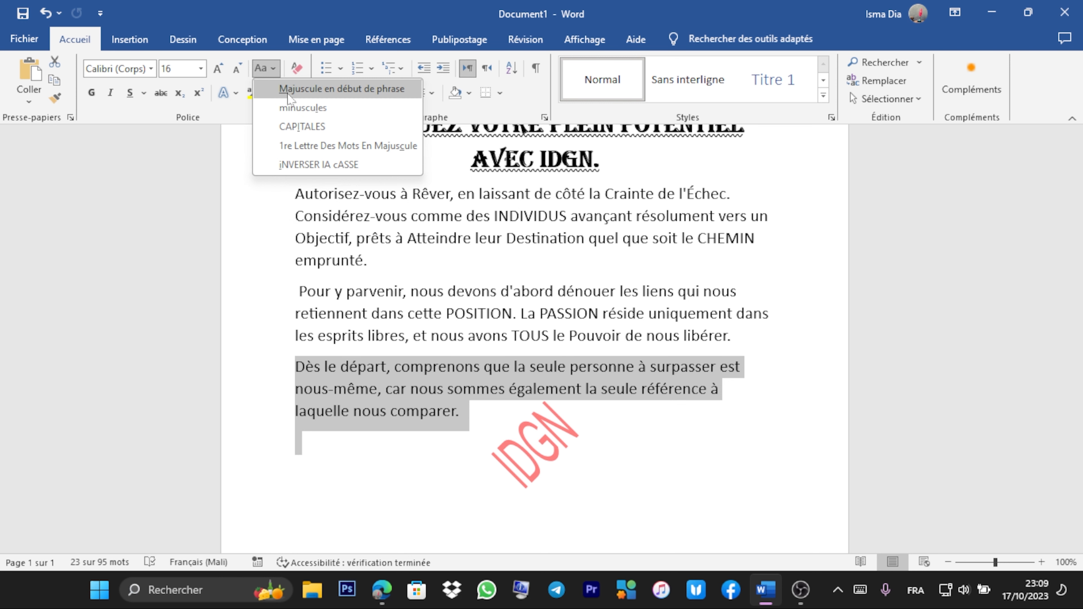
{"action": "left_click", "coordinate": [330, 149]}
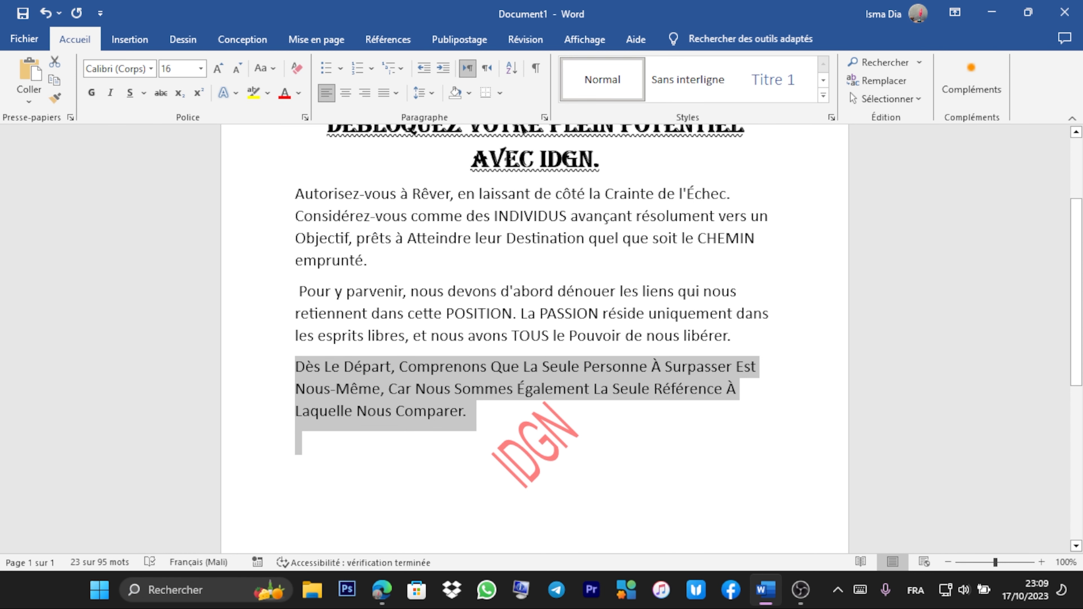
Show the formatting marks, examine where each of the three body paragraphs ends, and hide the marks again.
{"action": "left_click", "coordinate": [538, 69]}
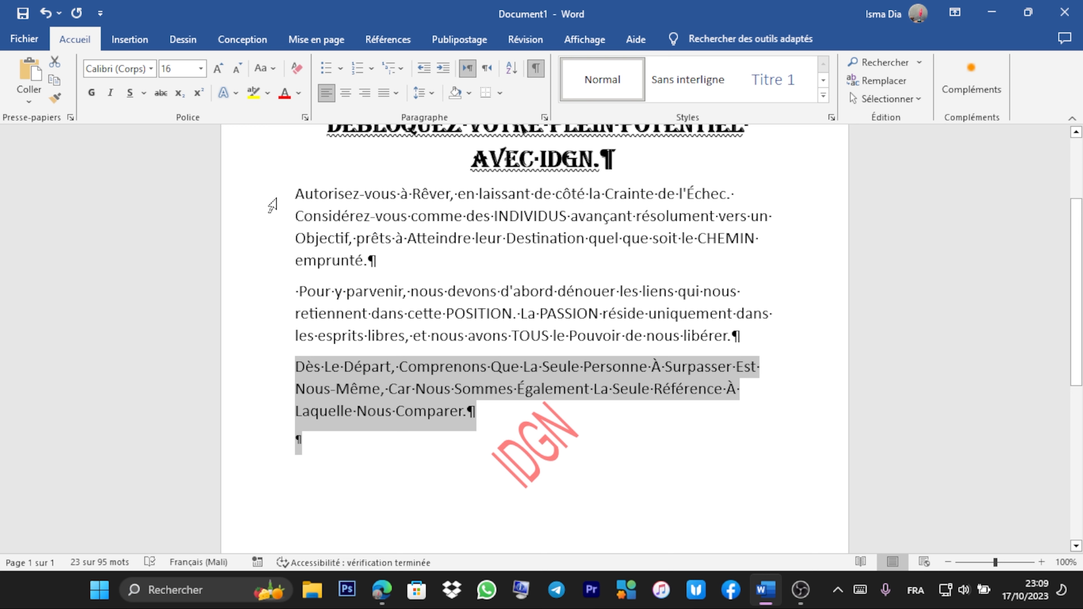
{"action": "left_click_drag", "start_coordinate": [295, 194], "coordinate": [377, 261]}
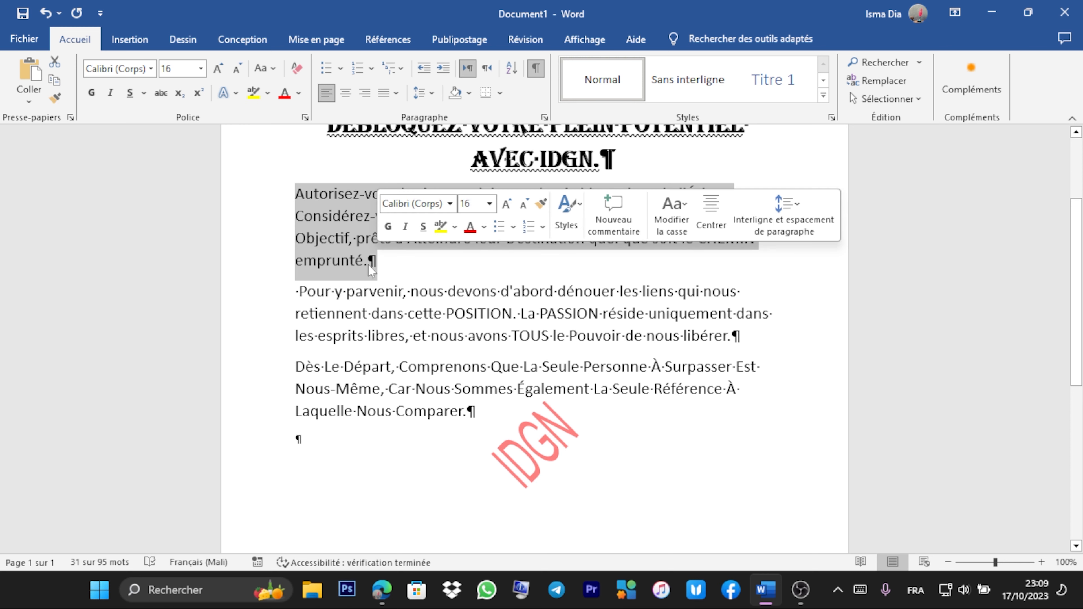
{"action": "left_click_drag", "start_coordinate": [309, 292], "coordinate": [730, 337]}
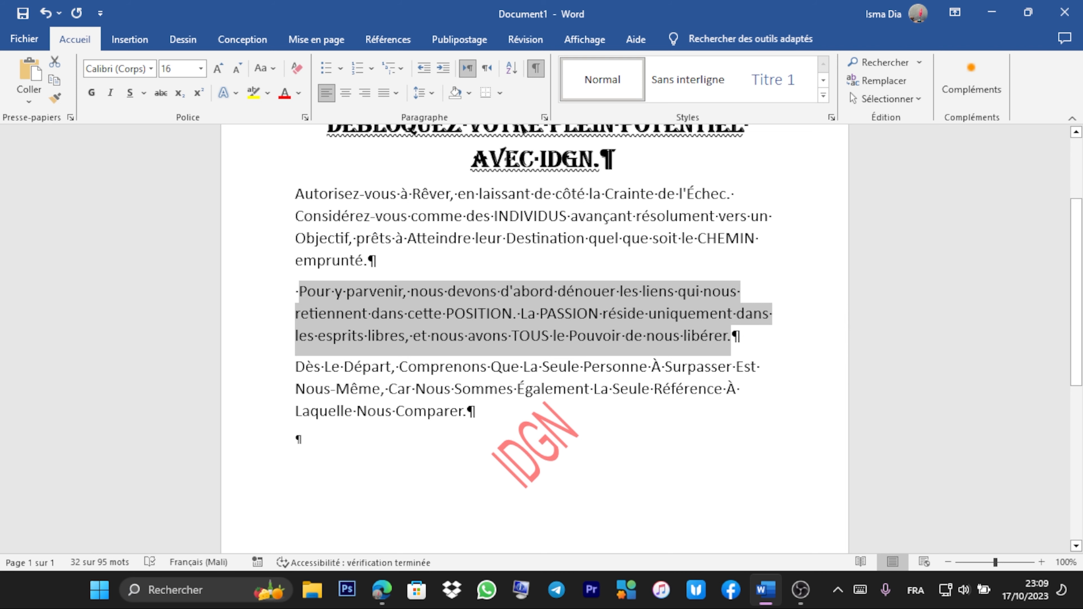
{"action": "left_click_drag", "start_coordinate": [296, 368], "coordinate": [475, 412]}
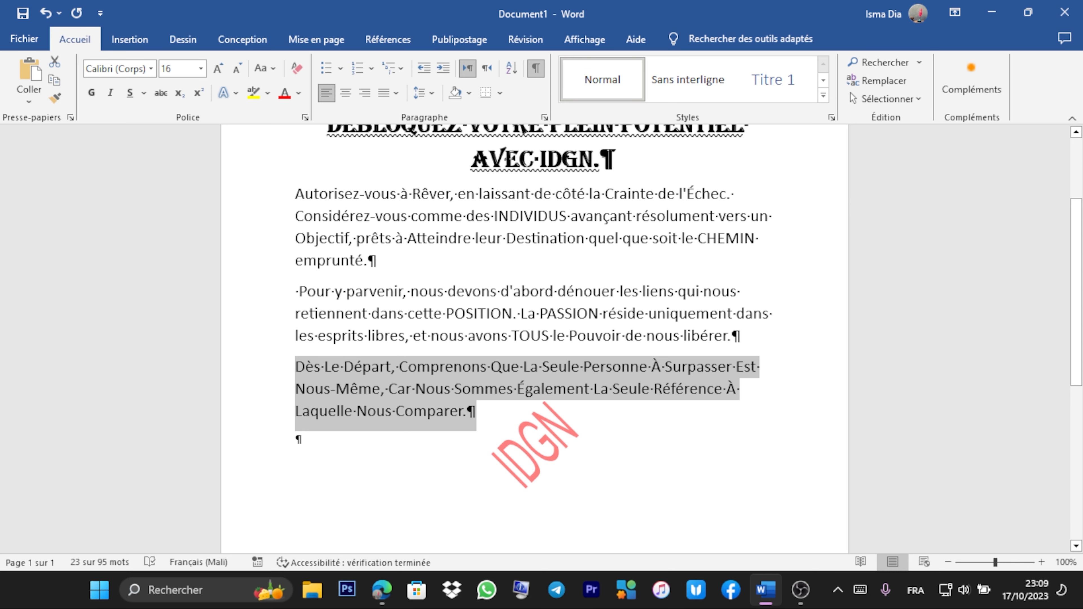
{"action": "left_click_drag", "start_coordinate": [368, 261], "coordinate": [377, 261]}
{"action": "left_click_drag", "start_coordinate": [727, 337], "coordinate": [741, 338]}
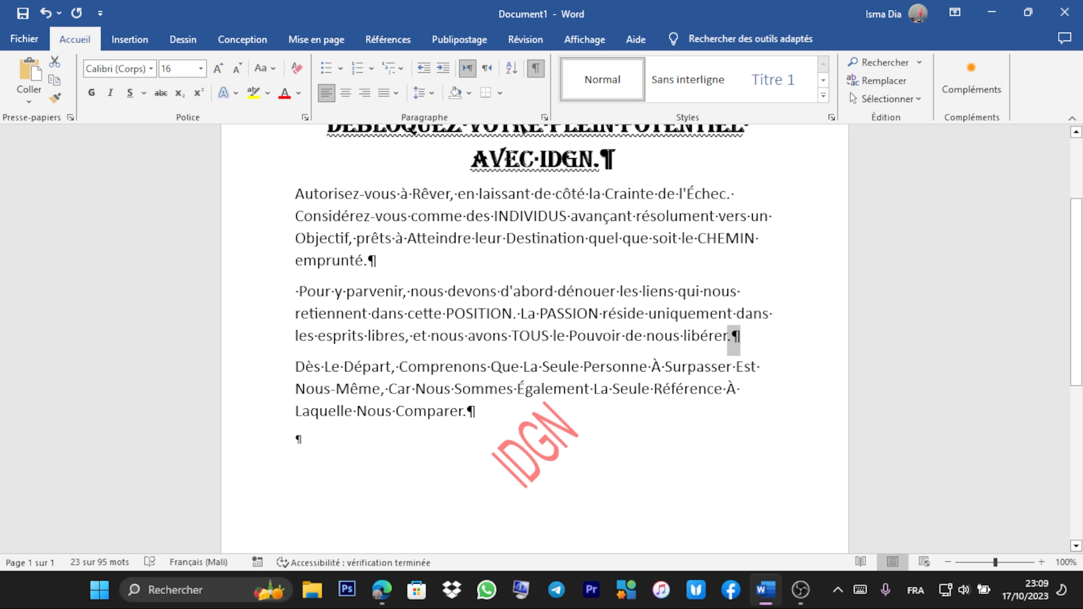
{"action": "left_click_drag", "start_coordinate": [467, 413], "coordinate": [476, 413]}
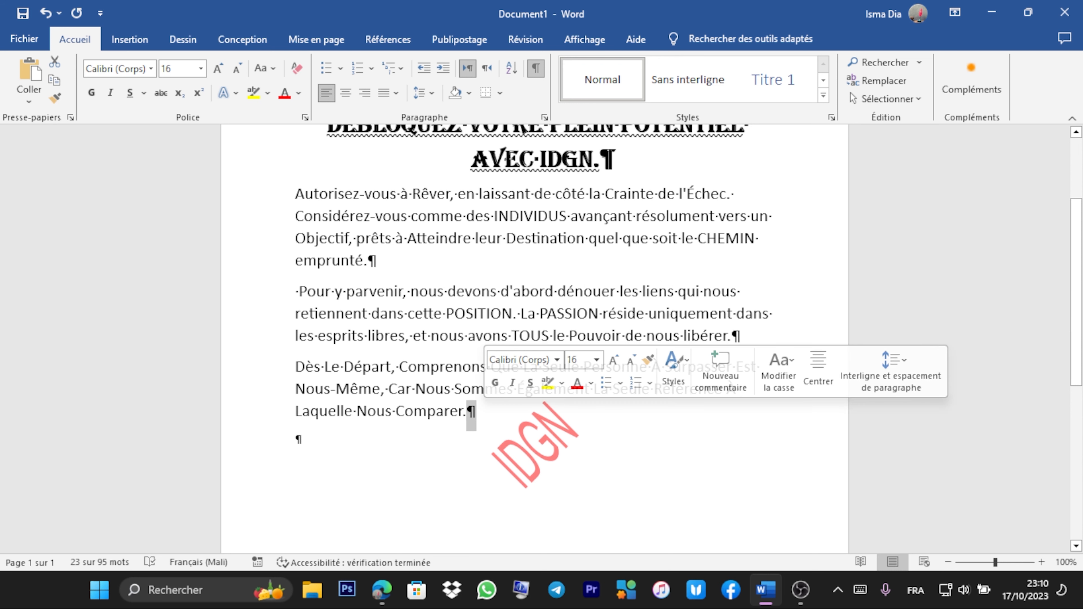
{"action": "left_click", "coordinate": [541, 73]}
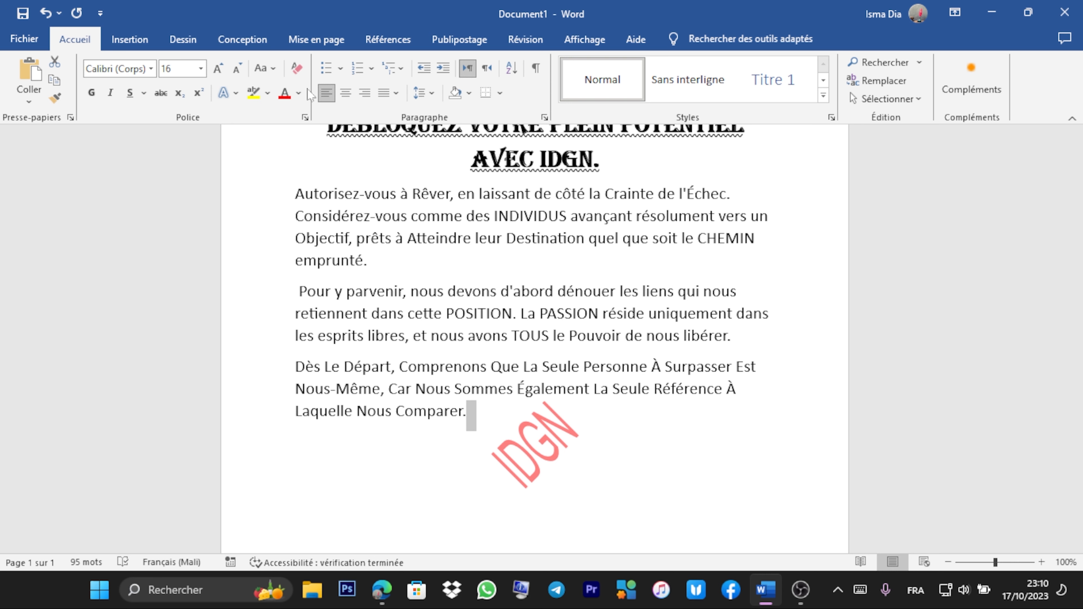
Set up a 3D border for the first body paragraph, beginning "Autorisez-vous à Rêver".
{"action": "left_click_drag", "start_coordinate": [295, 194], "coordinate": [375, 261]}
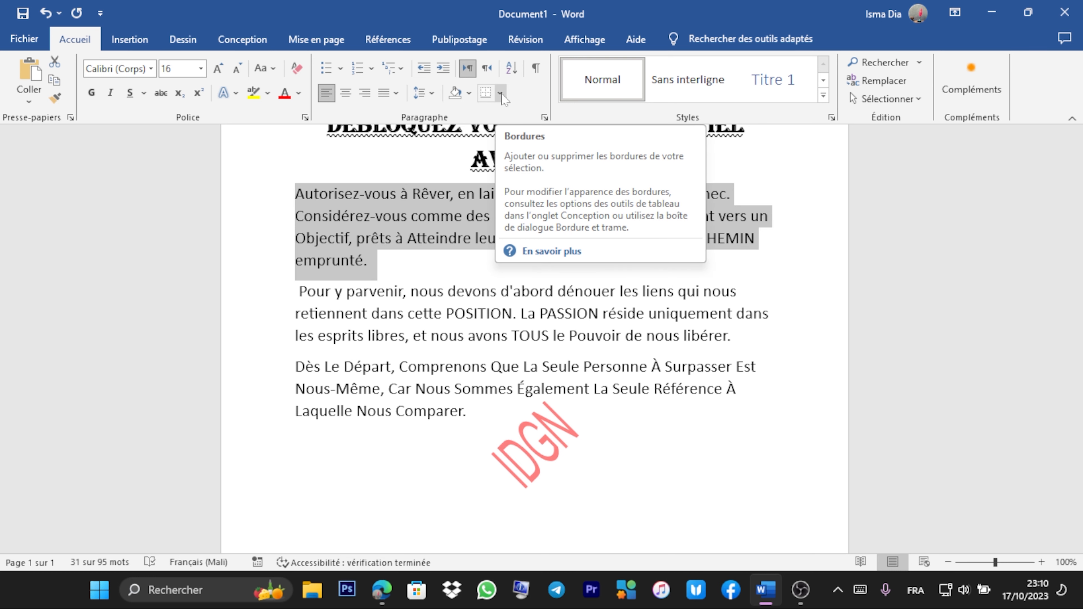
{"action": "left_click", "coordinate": [501, 95]}
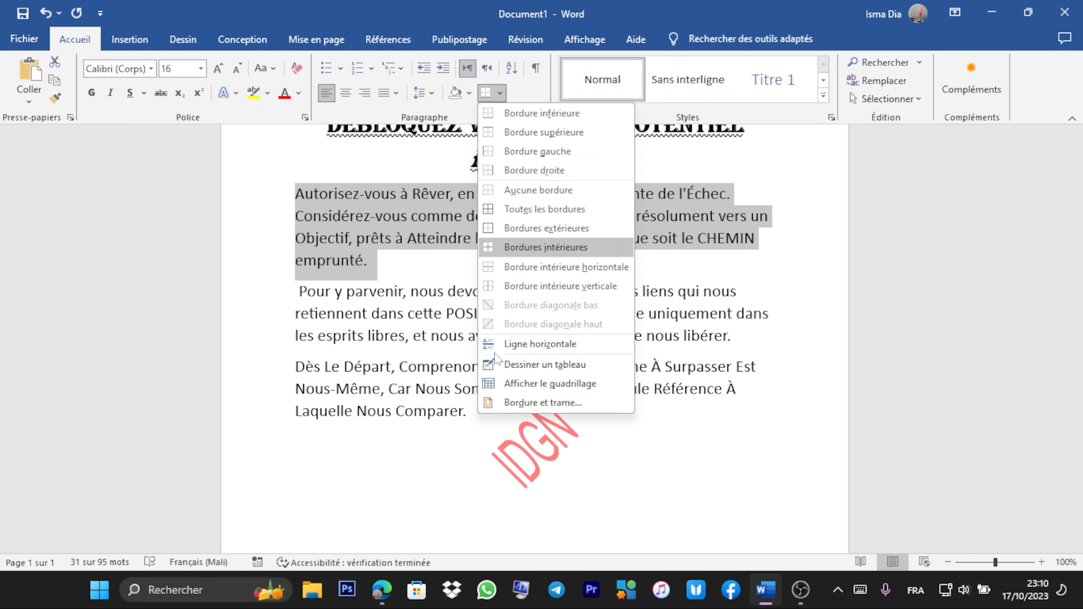
{"action": "left_click", "coordinate": [528, 403]}
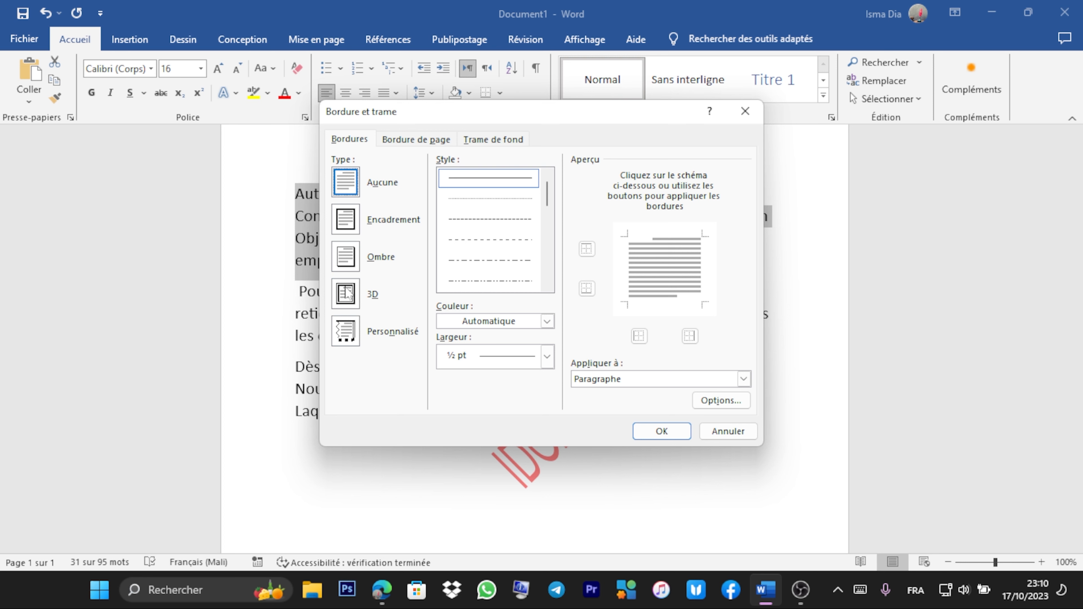
{"action": "left_click", "coordinate": [346, 290]}
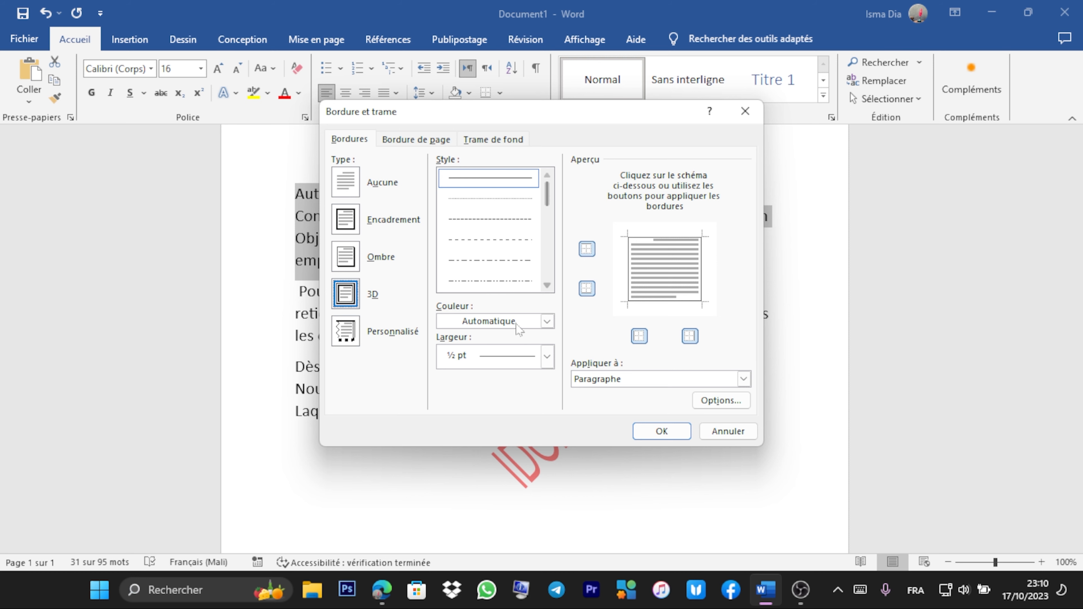
Set the border width to 4 ½ pt, keep the automatic colour, and apply the border to the paragraph.
{"action": "left_click", "coordinate": [548, 322]}
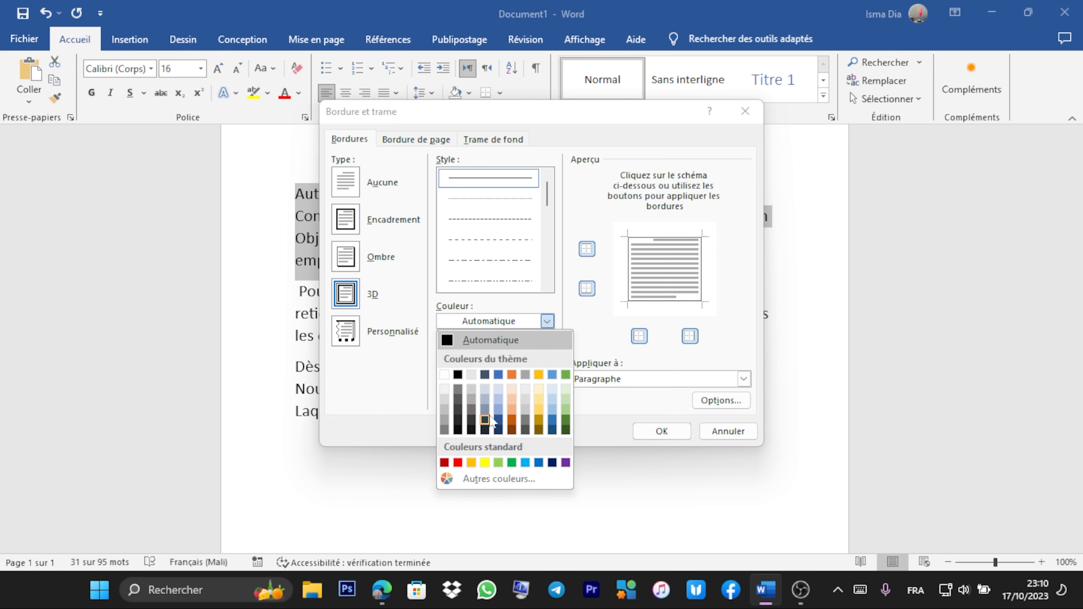
{"action": "left_click", "coordinate": [547, 322]}
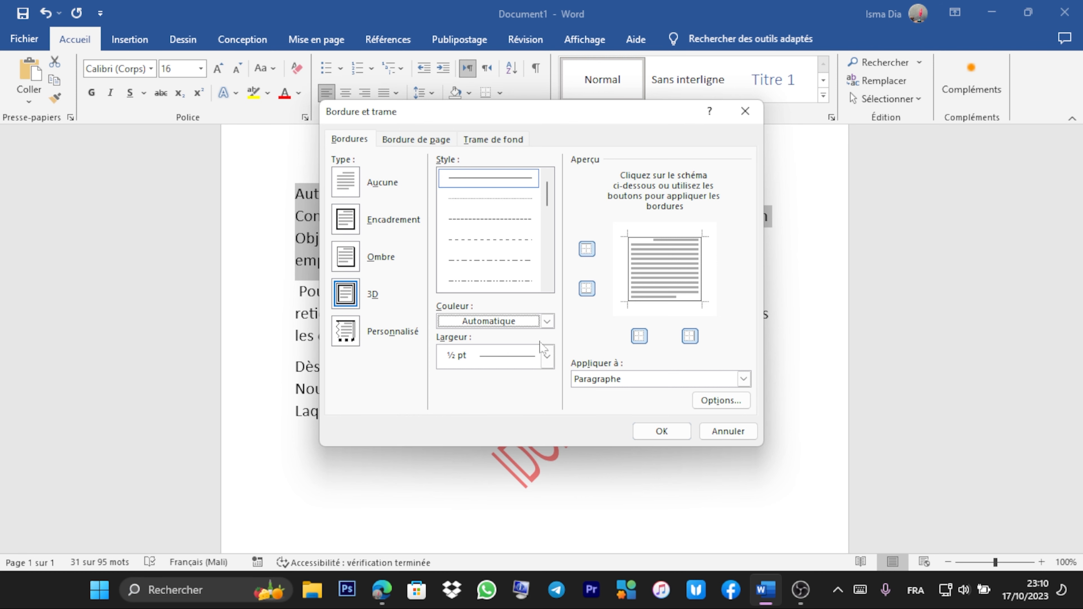
{"action": "left_click", "coordinate": [547, 359]}
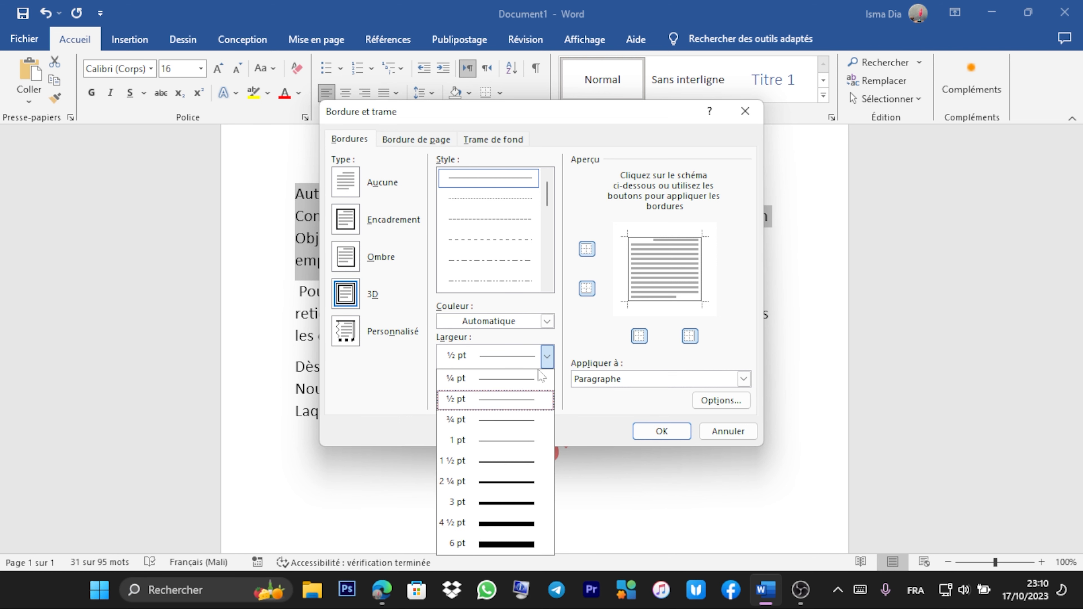
{"action": "left_click", "coordinate": [478, 523]}
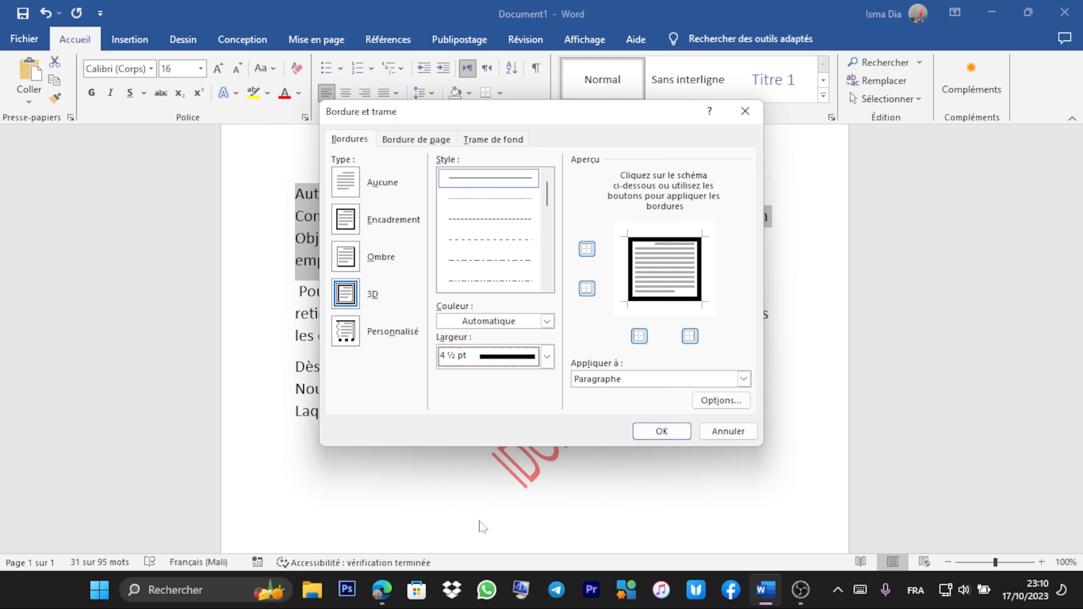
{"action": "left_click", "coordinate": [702, 382]}
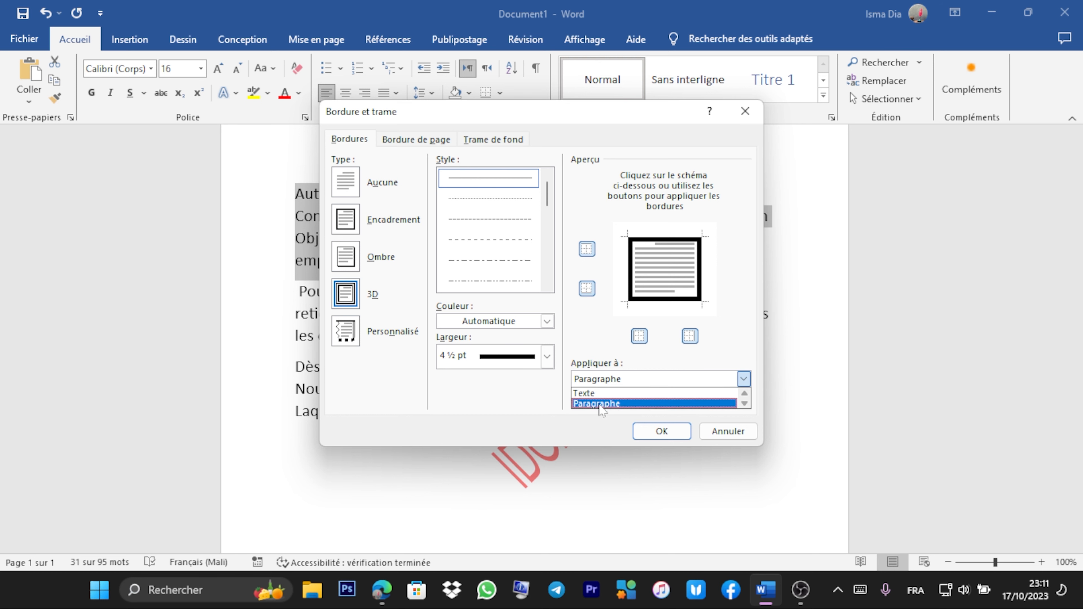
{"action": "left_click", "coordinate": [608, 403]}
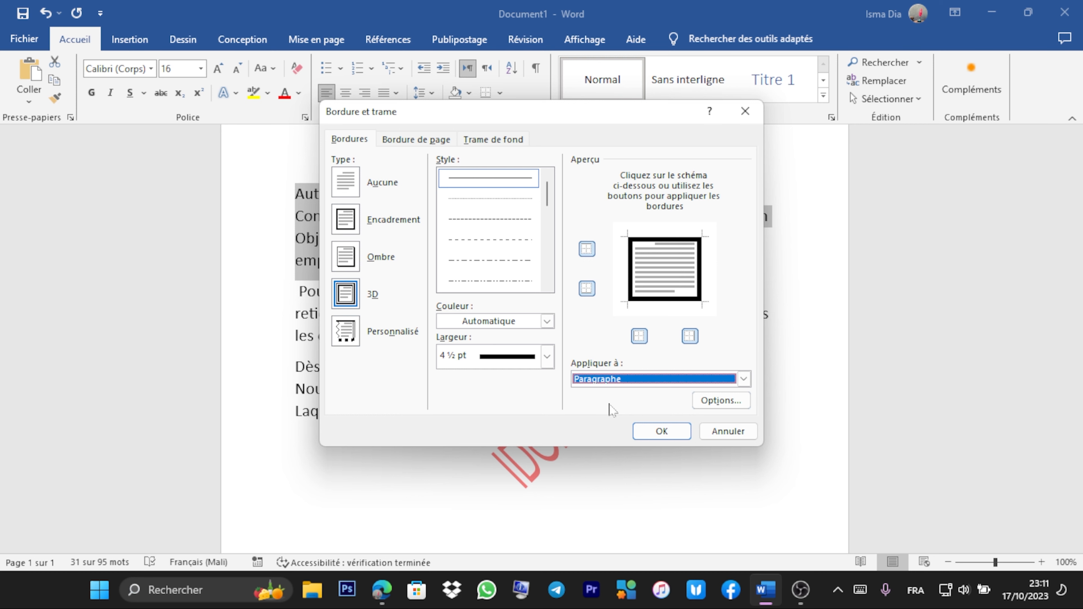
{"action": "left_click", "coordinate": [662, 431]}
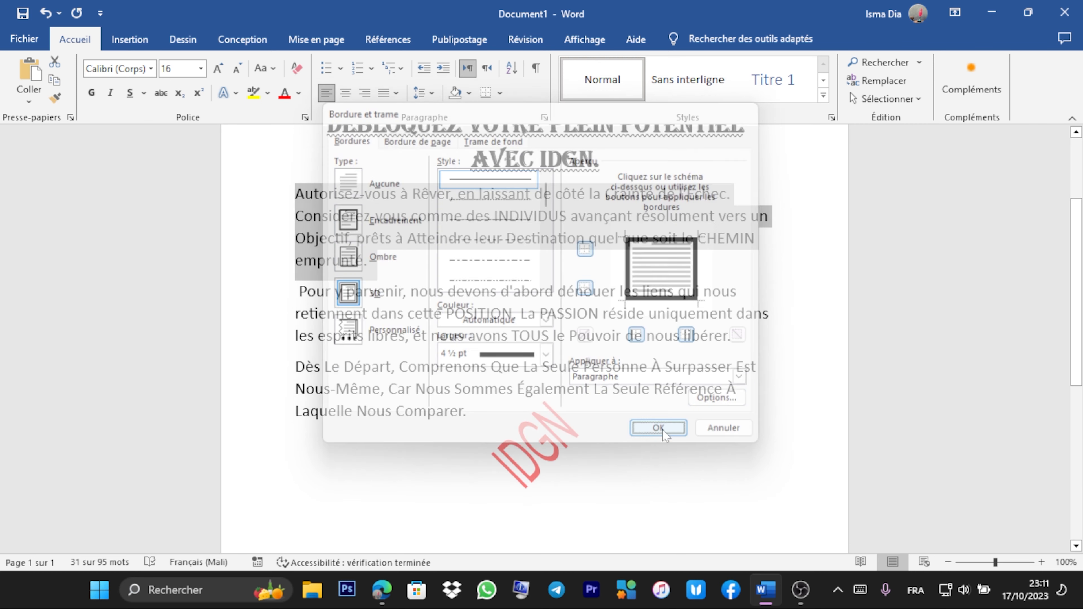